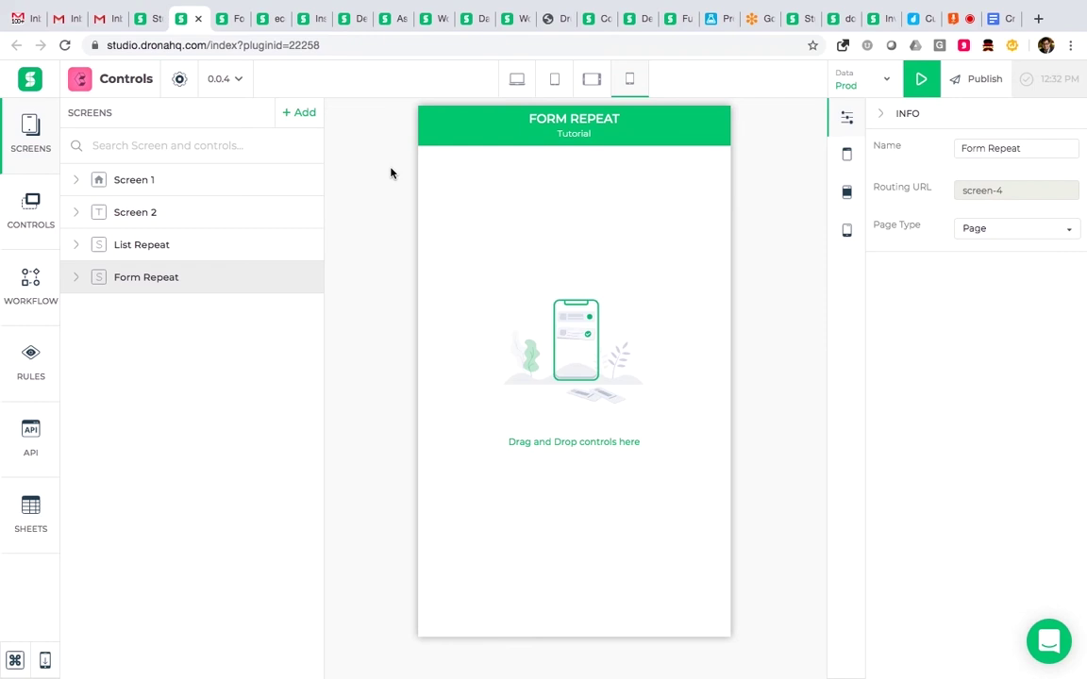
Add a Text control to the Form Repeat screen and label it Name.
click(36, 207)
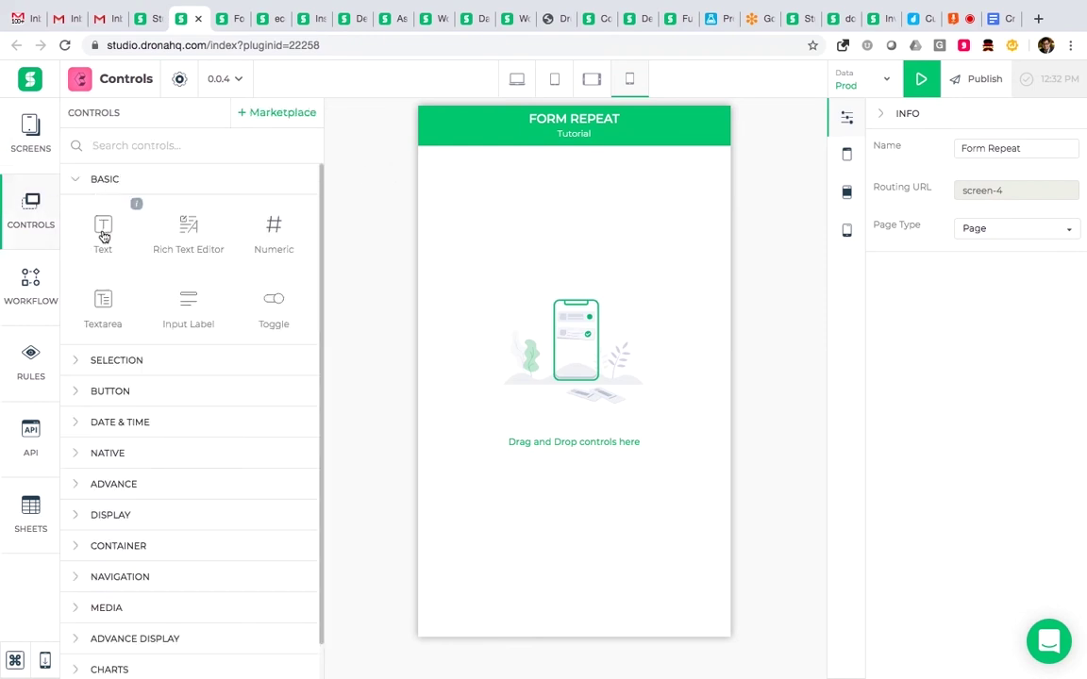
drag(103, 236, 633, 250)
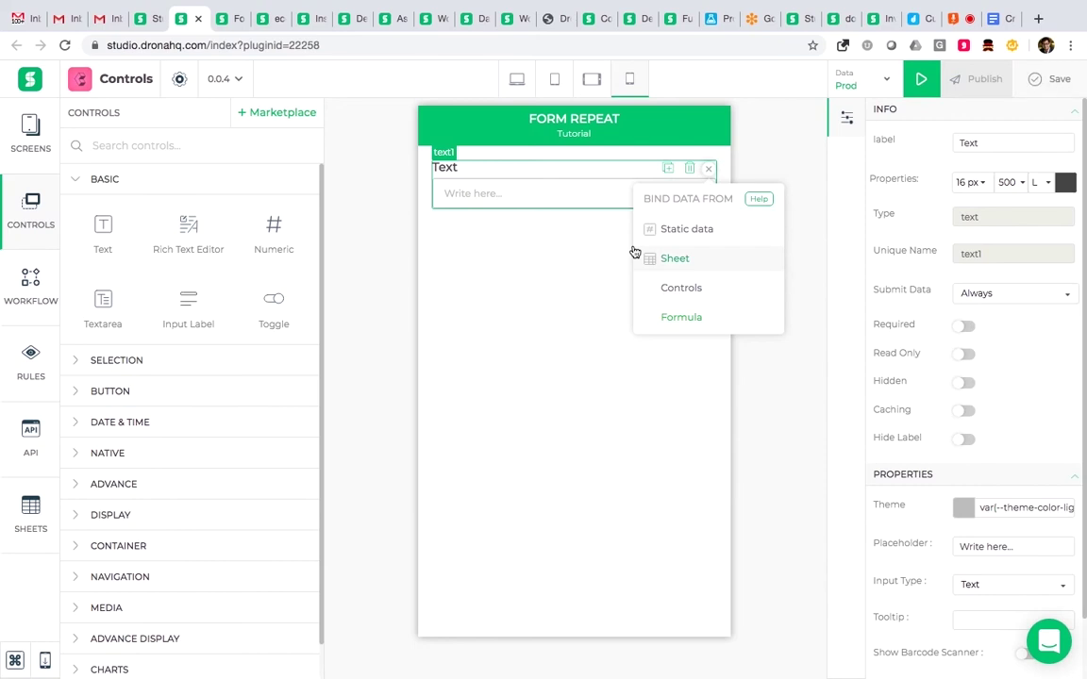
click(711, 170)
double_click(968, 142)
text(Name)
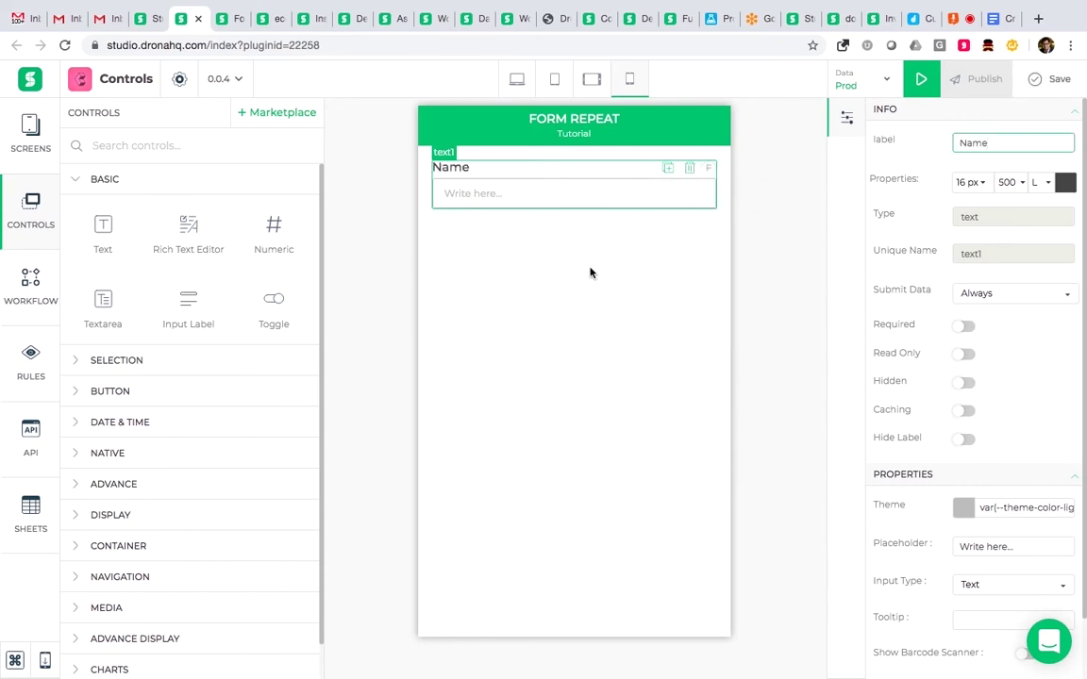
click(587, 276)
Find the Form Repeat container control and place it below the Name field.
click(160, 179)
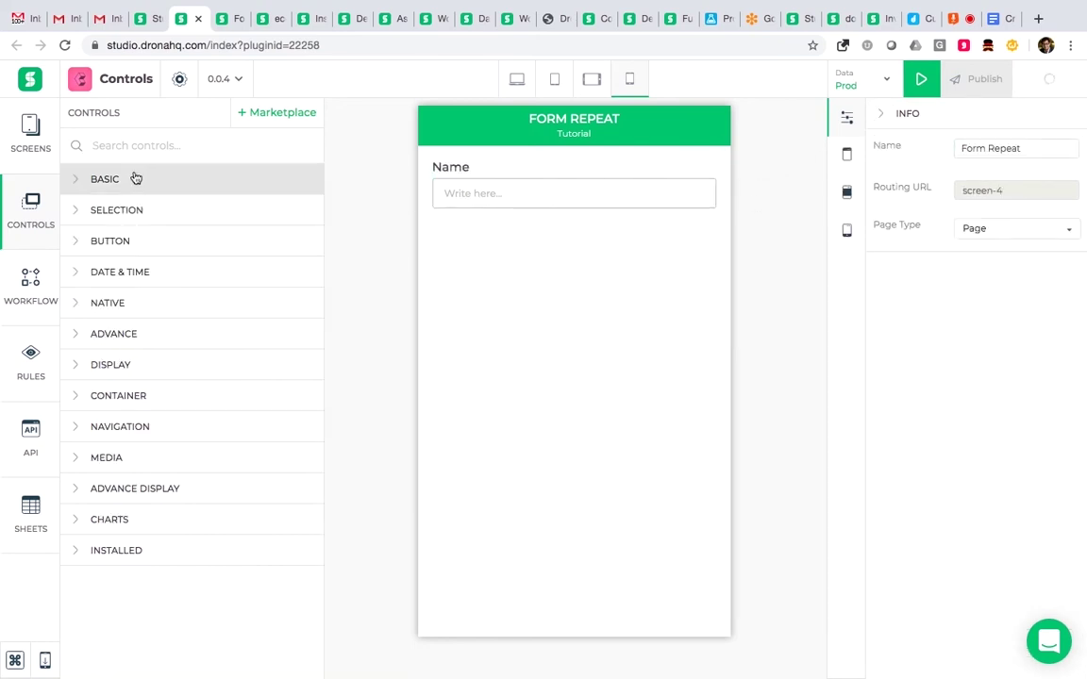
click(118, 145)
text(form)
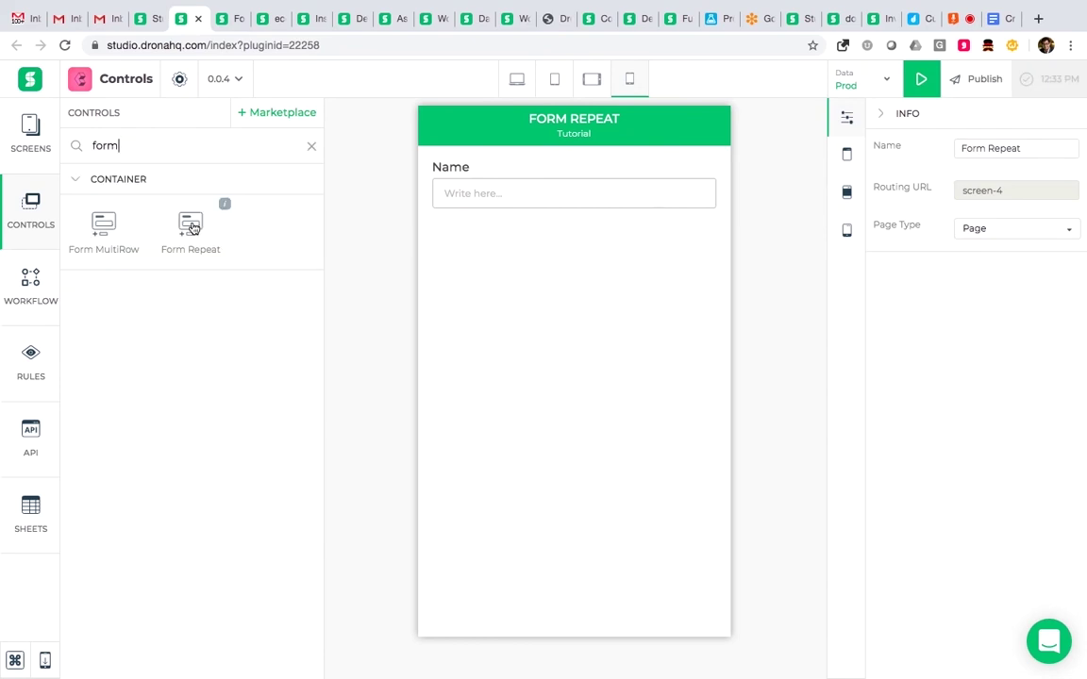
drag(191, 227, 373, 332)
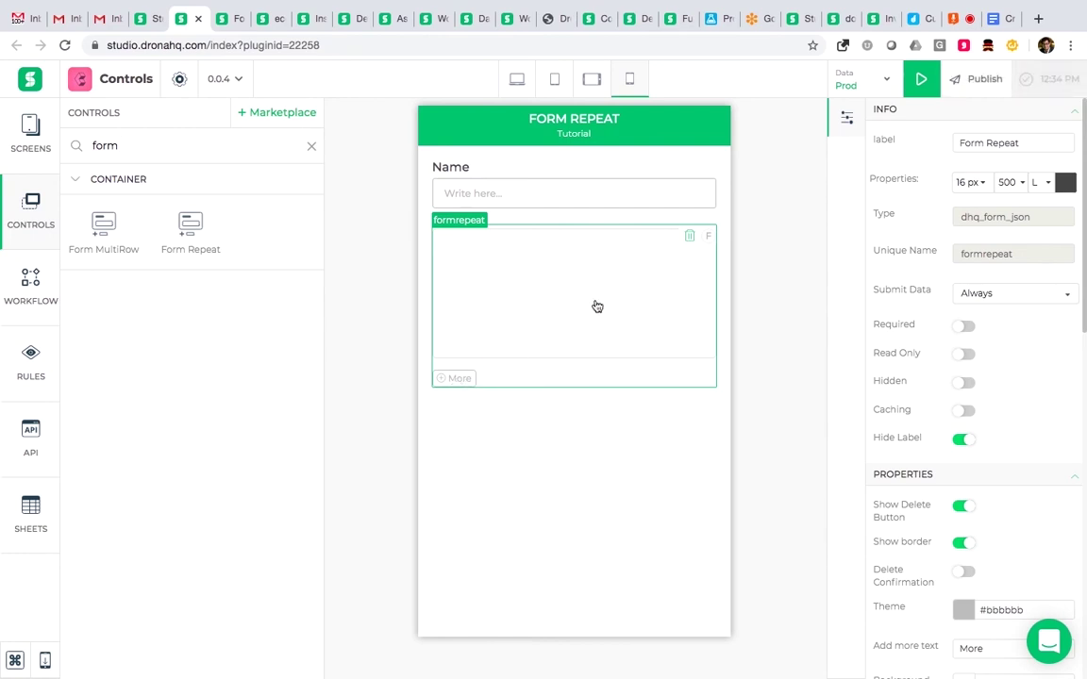
Add a Text control inside the form repeat container and label it Expense Details.
click(103, 147)
double_click(104, 147)
key(BackSpace)
drag(101, 224, 570, 241)
double_click(970, 142)
text(Expe)
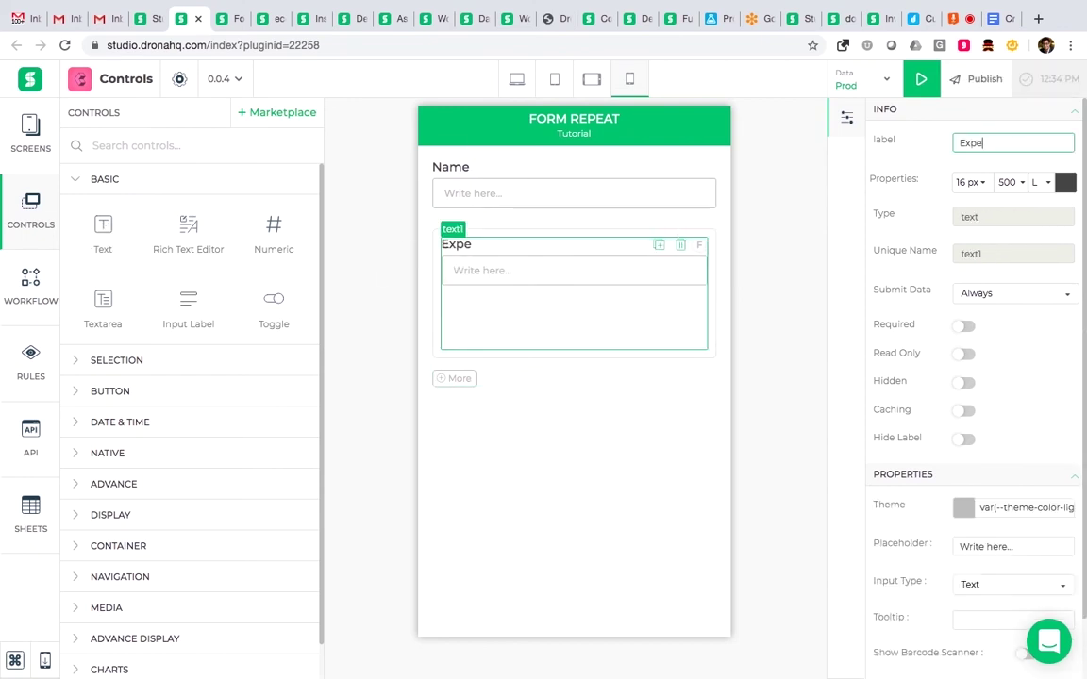
text(nse Details)
Add a Numeric control below Expense Details in the form repeat container and label it Amount.
drag(273, 227, 486, 317)
double_click(973, 142)
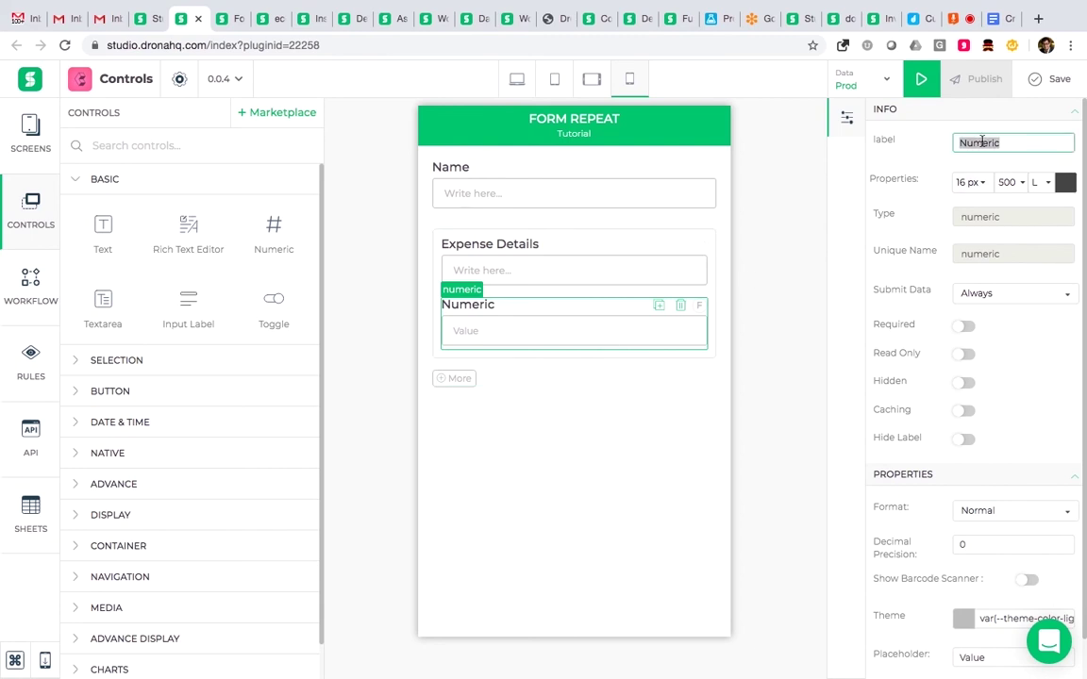
text(Amount)
click(472, 201)
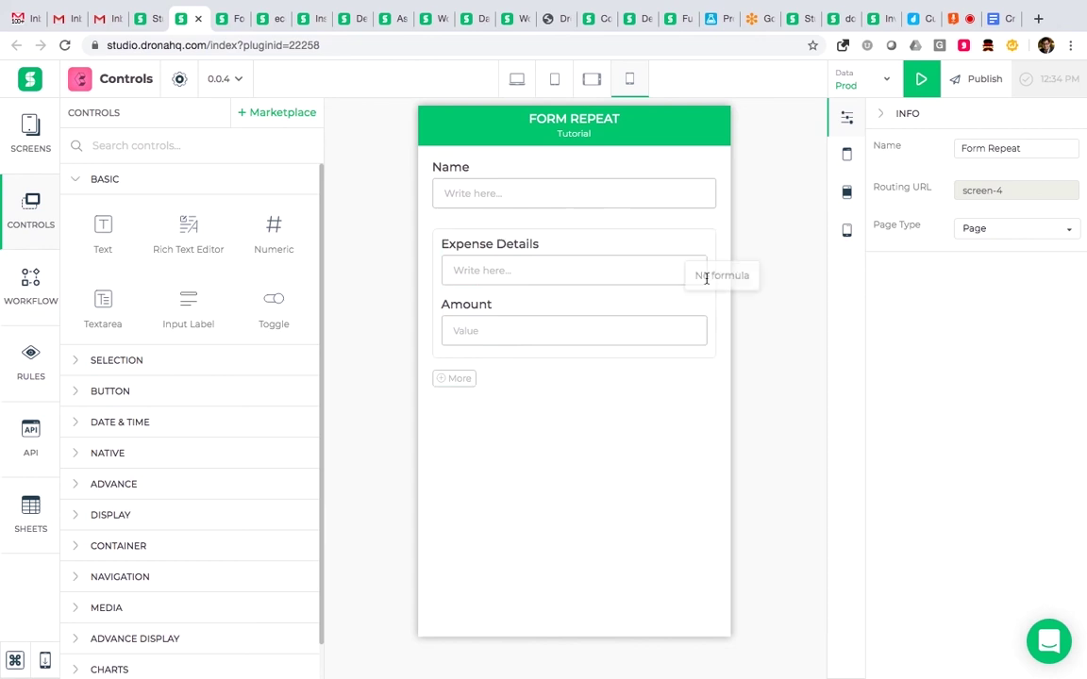
Switch to the FormRepeat sheet and define a new column called Name with type Text.
click(226, 28)
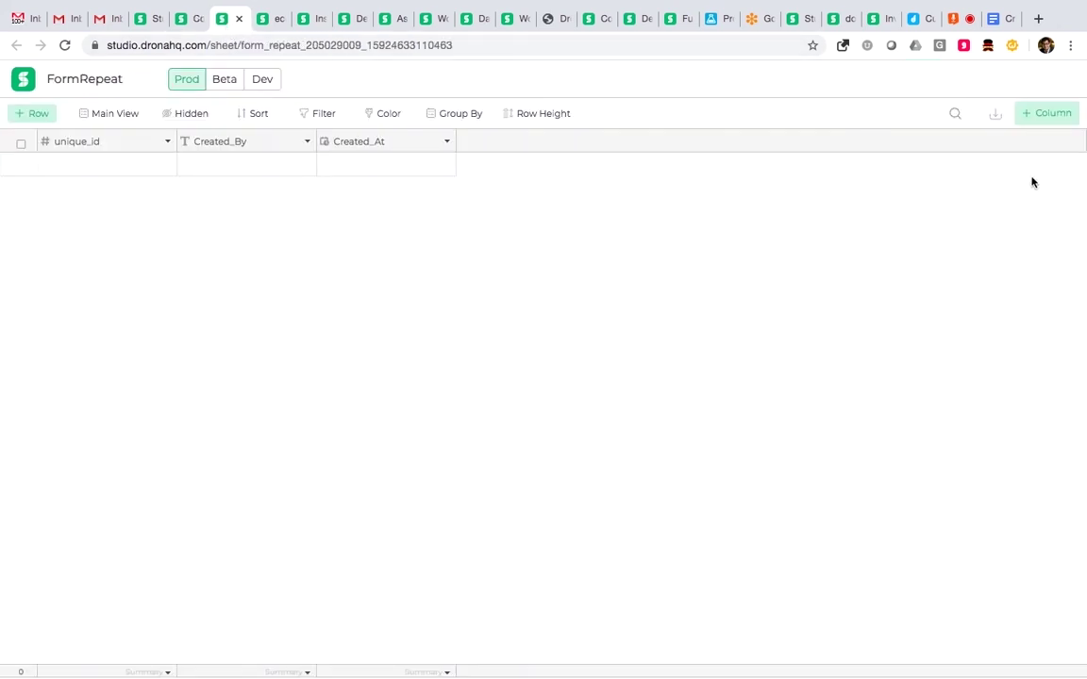
click(1040, 117)
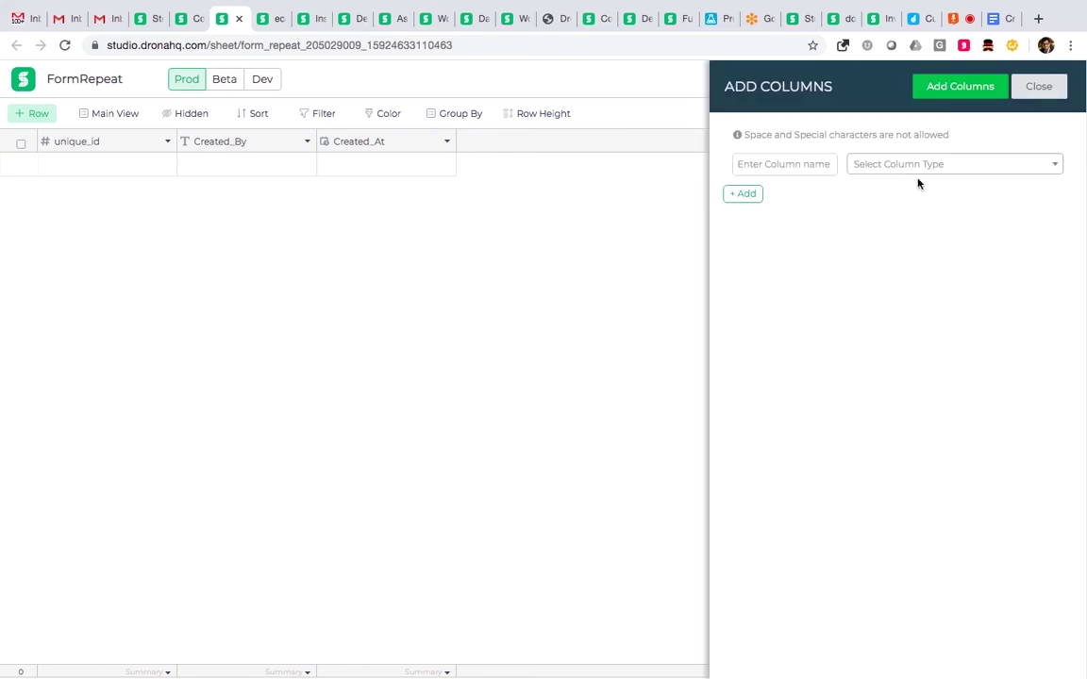
click(793, 164)
text(Name)
click(900, 164)
click(868, 185)
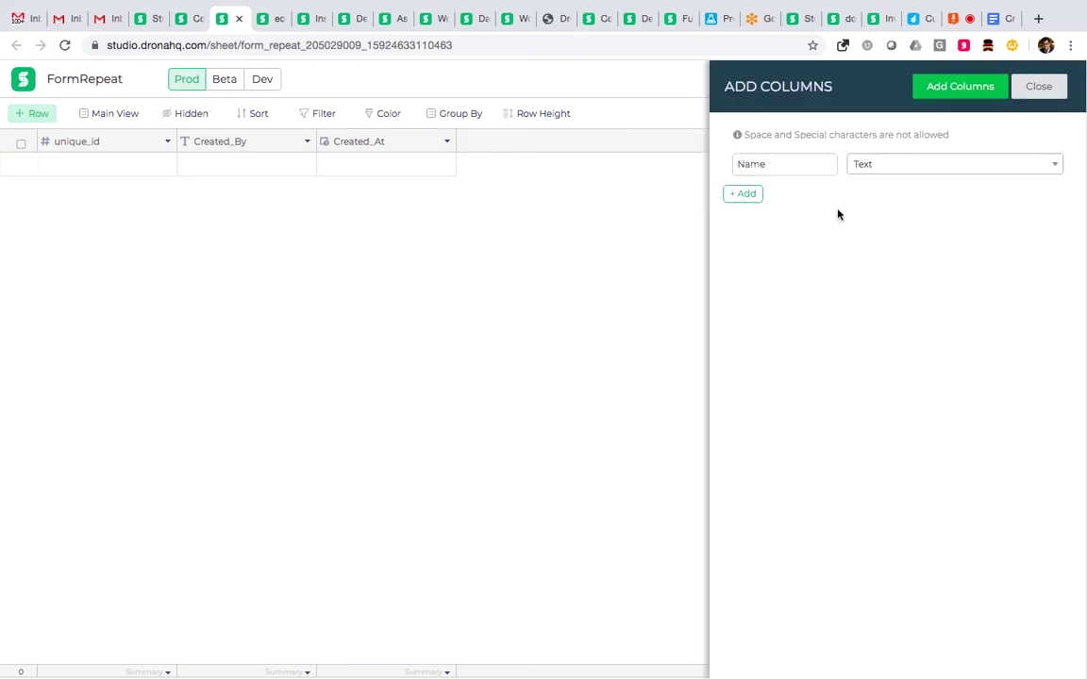
Define a second column called Expense with type JSON Object and add both columns to the sheet.
click(743, 193)
click(781, 197)
text(Expense)
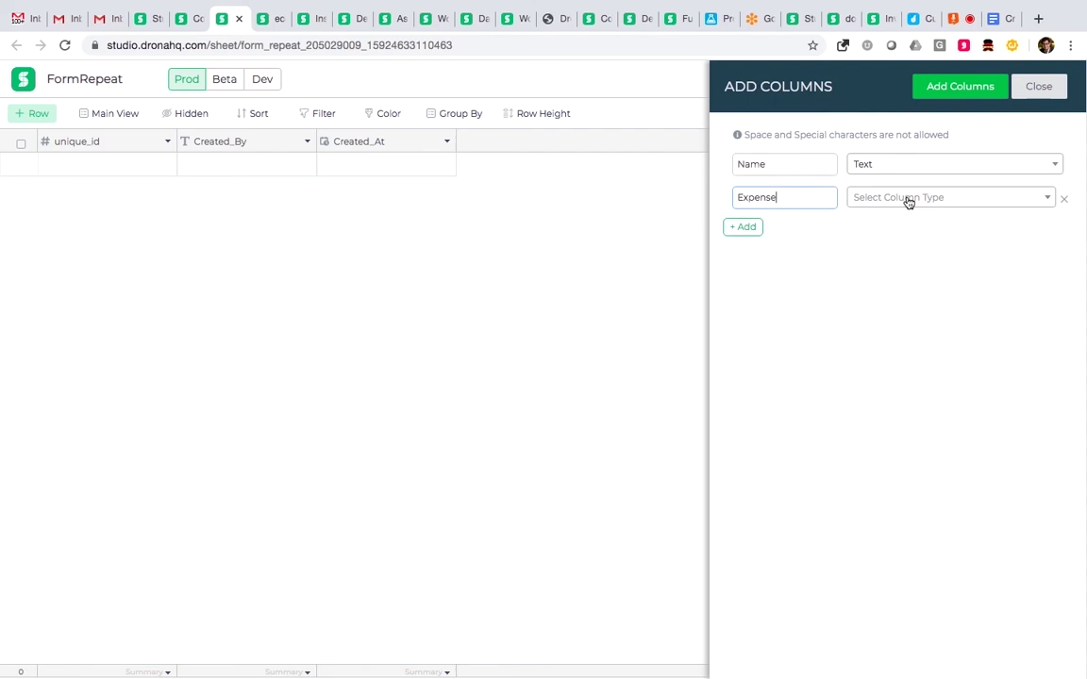
click(907, 200)
text(js)
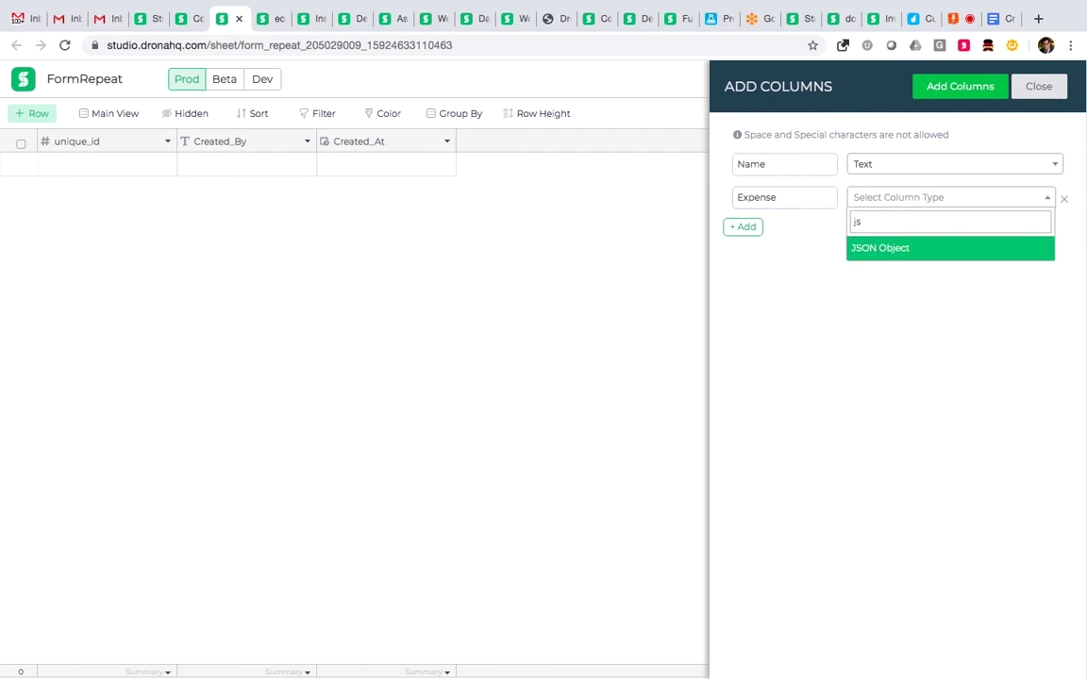
click(921, 247)
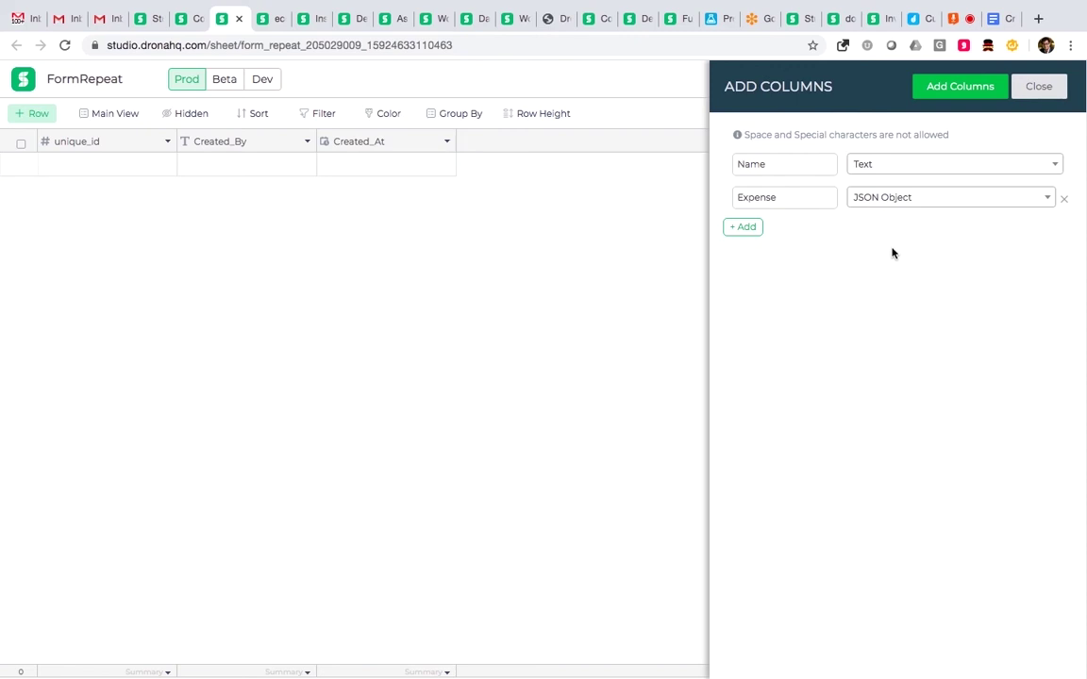
click(960, 91)
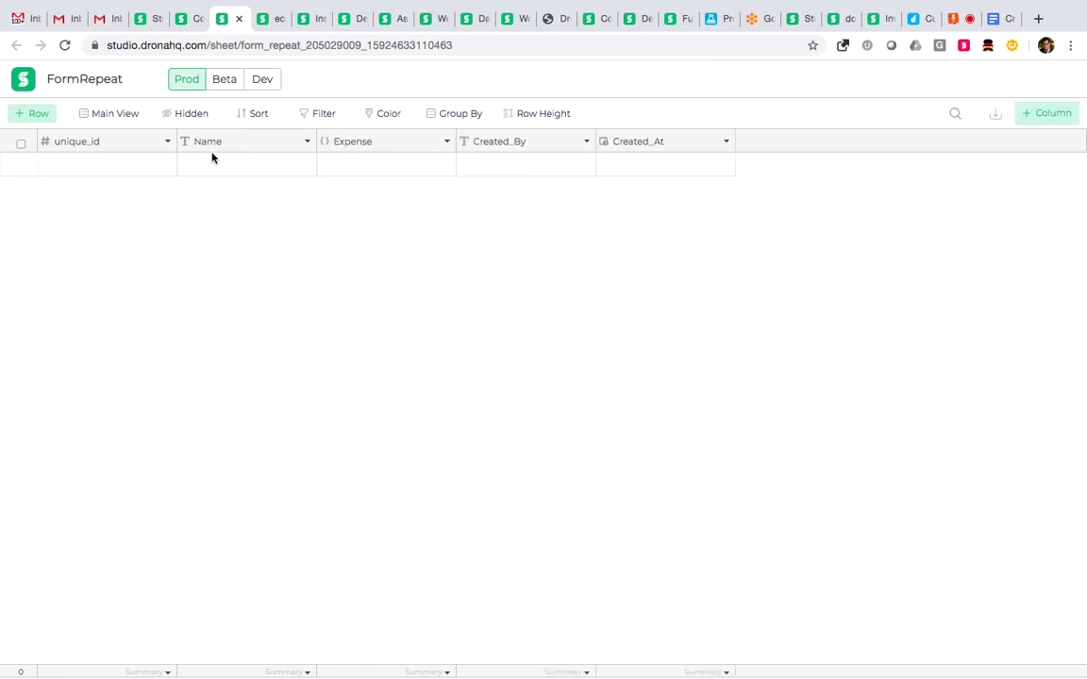
click(212, 158)
click(330, 165)
key(Left)
Return to the app's Form Repeat screen and place a Submit button control below the form repeat container.
click(187, 19)
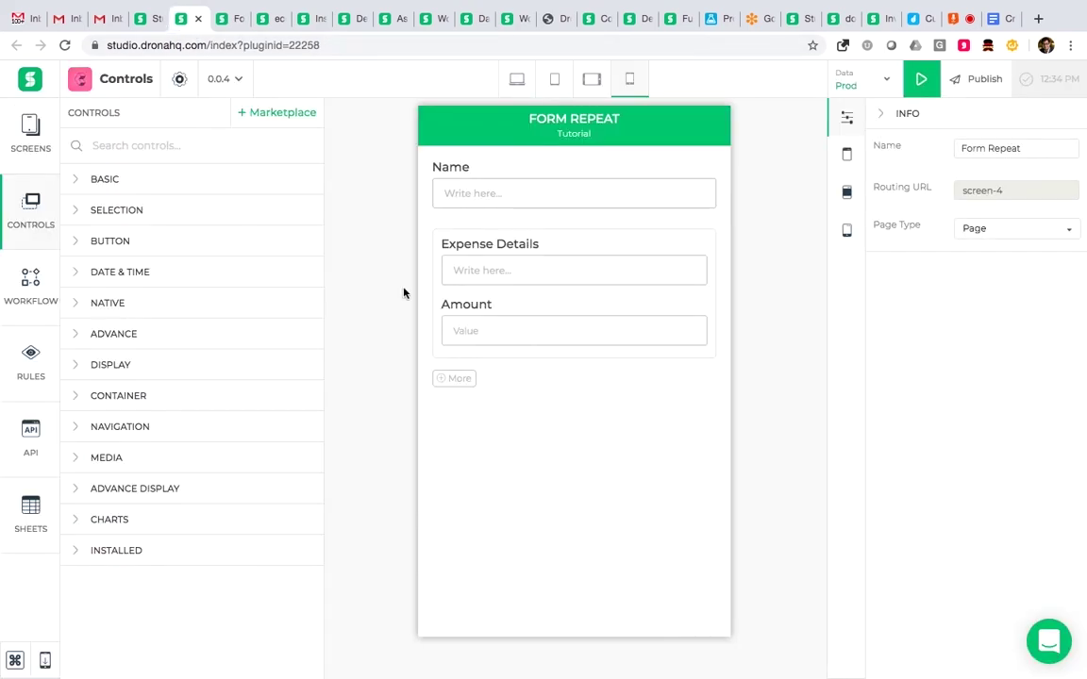
click(132, 145)
text(submit)
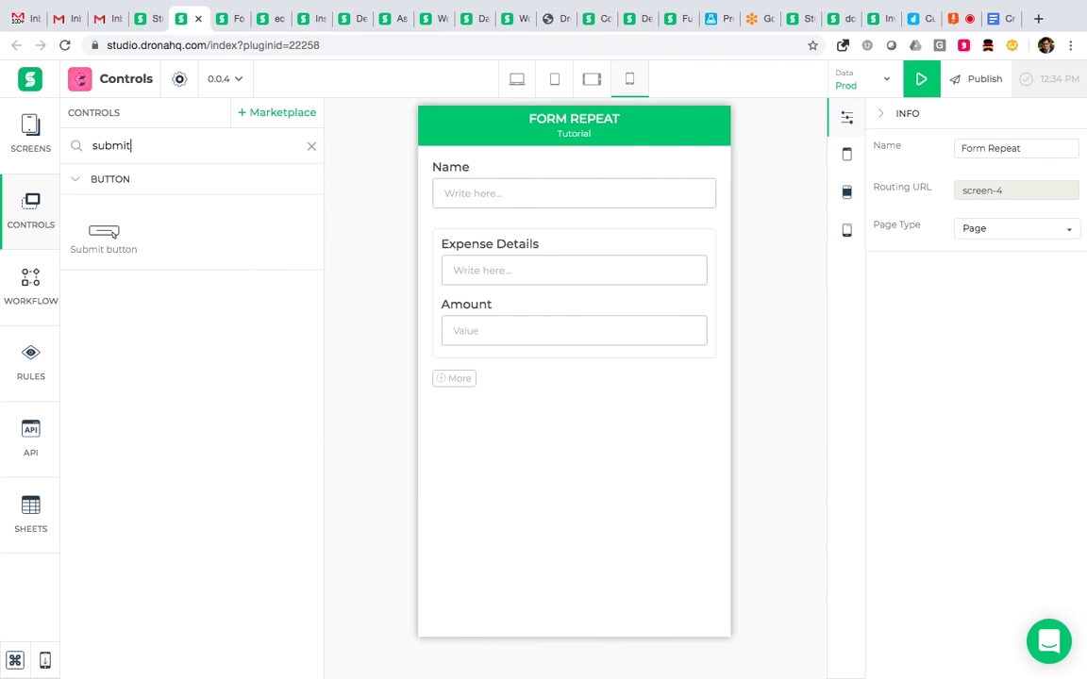
drag(104, 232, 418, 288)
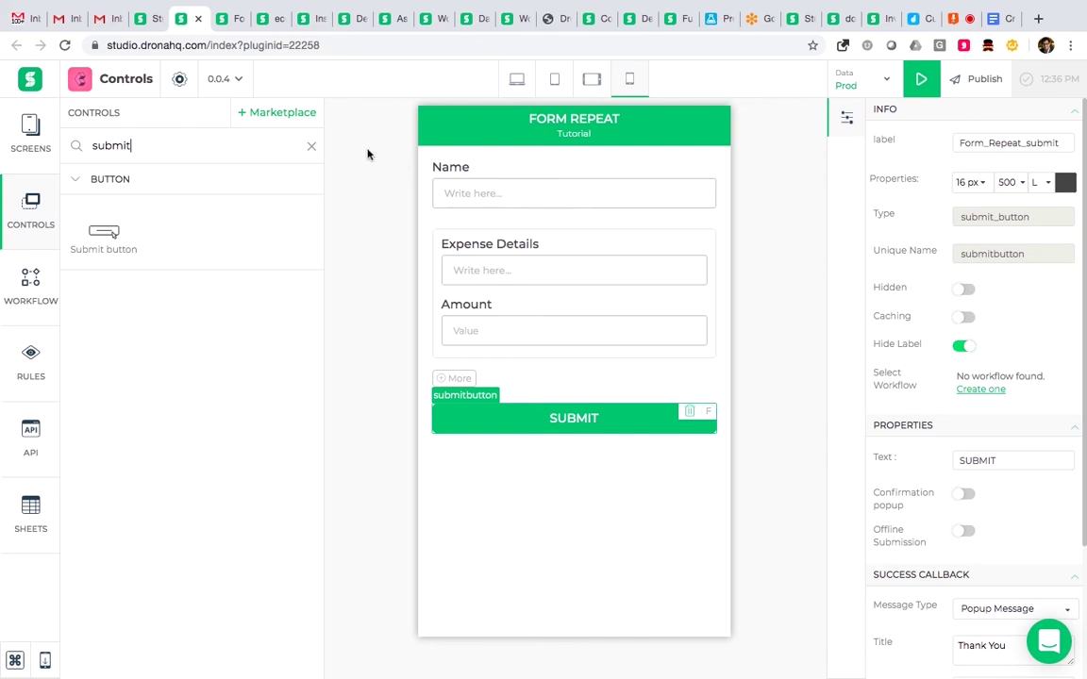
click(312, 145)
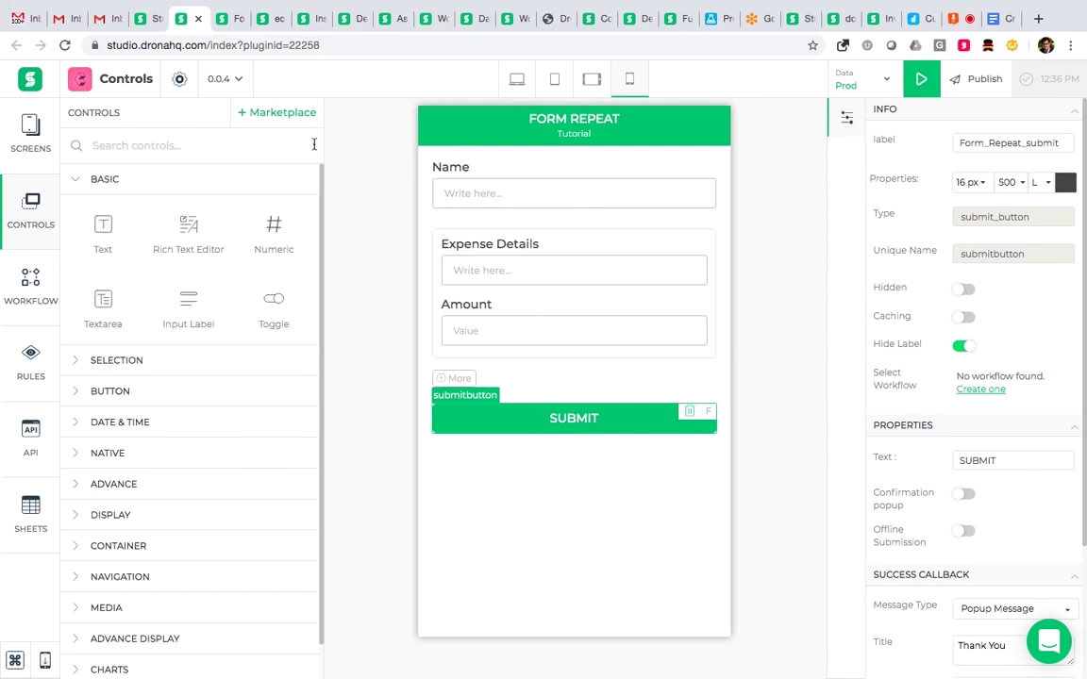
click(186, 181)
Create a workflow named FormRepeat for the Form Repeat screen.
click(32, 286)
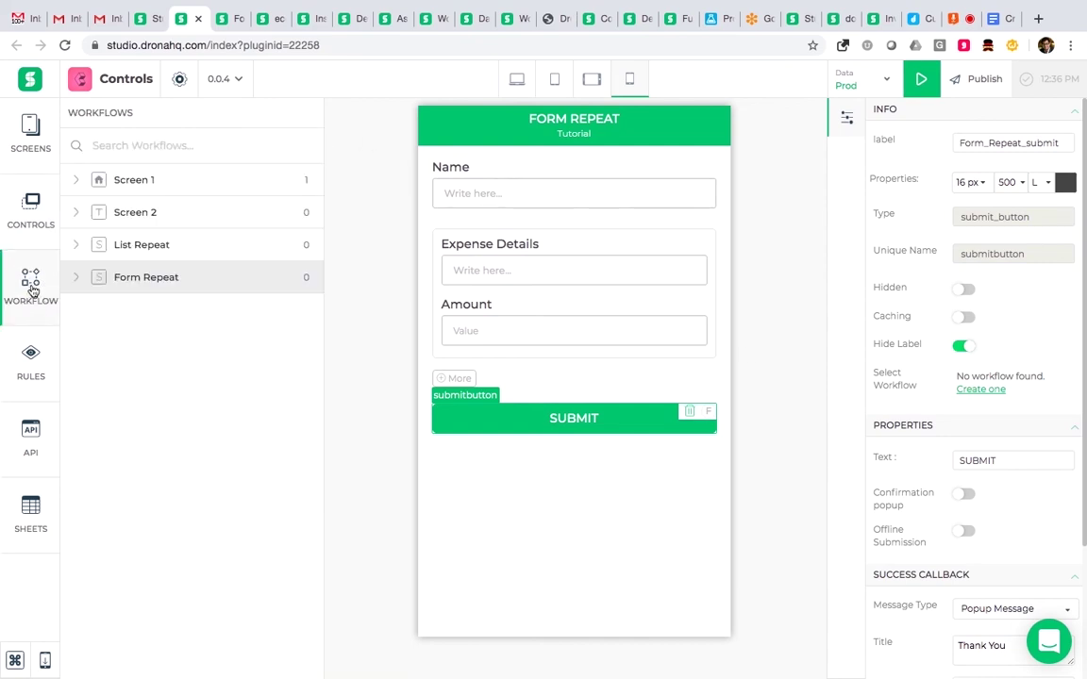
click(78, 279)
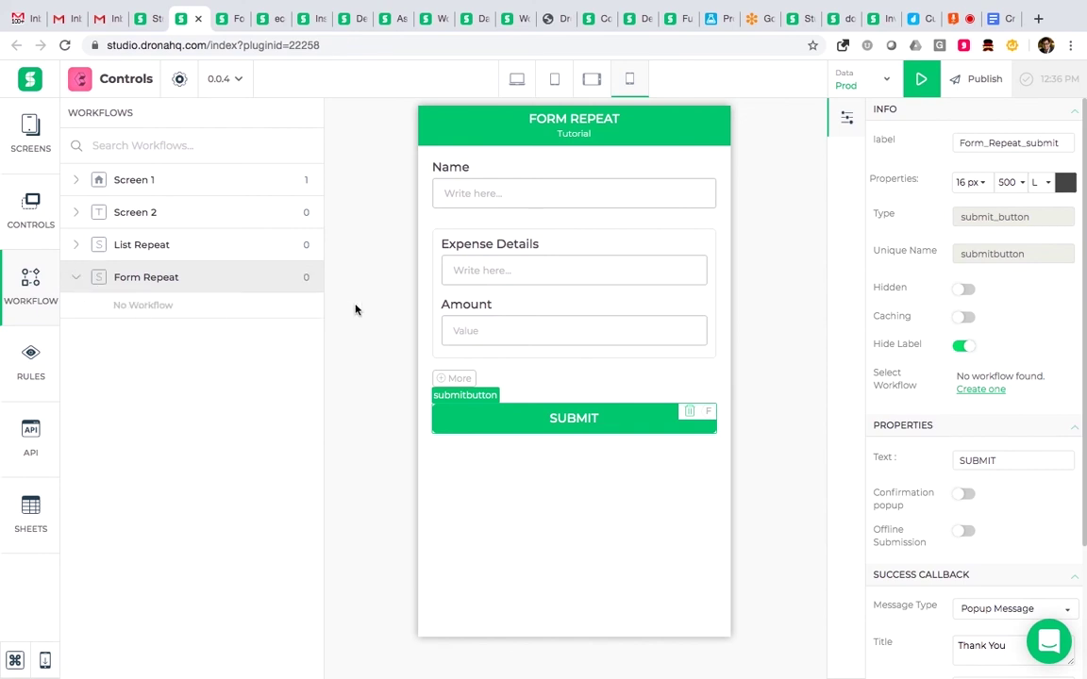
click(305, 276)
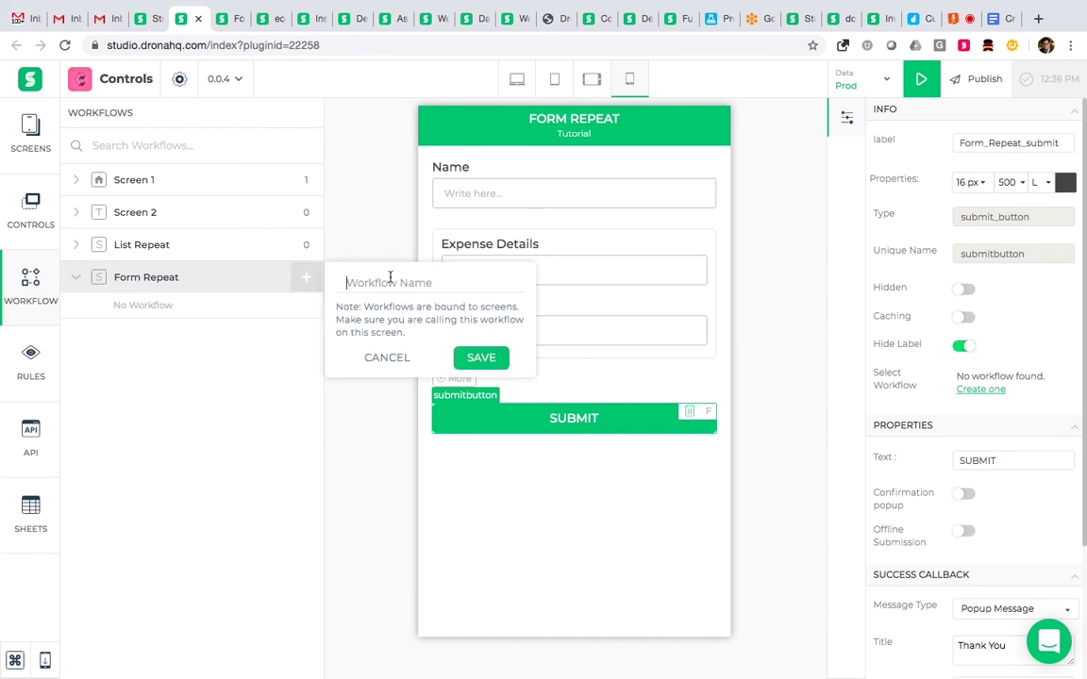
text(FormRepeat)
click(481, 357)
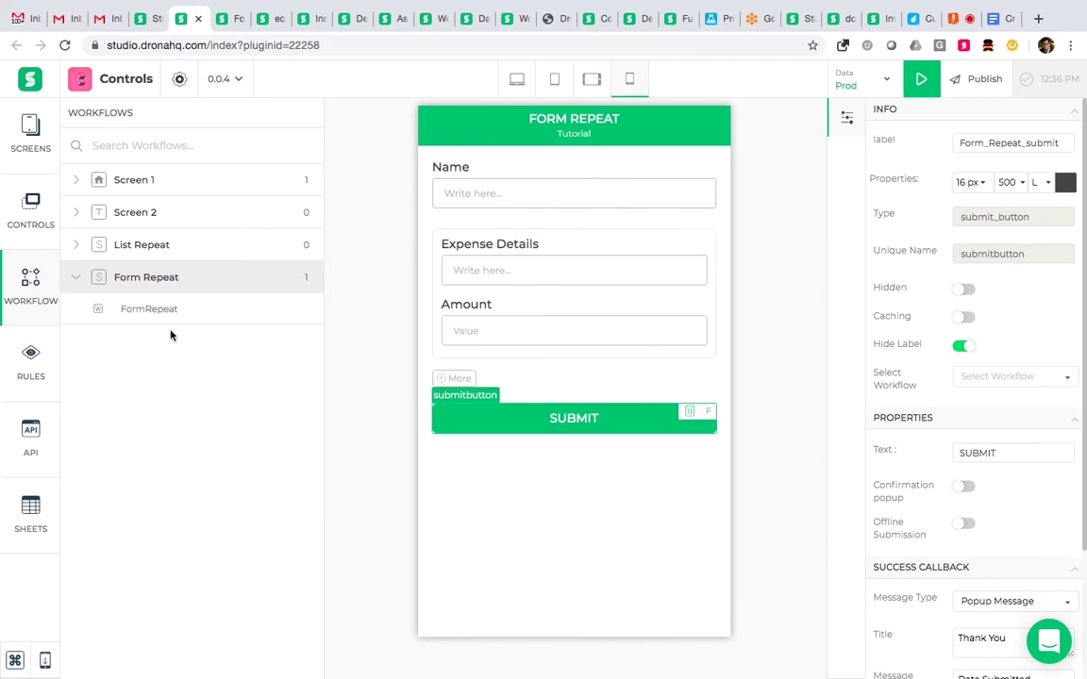
Open the FormRepeat workflow and add an Update Sheet task named Submitdata.
click(158, 312)
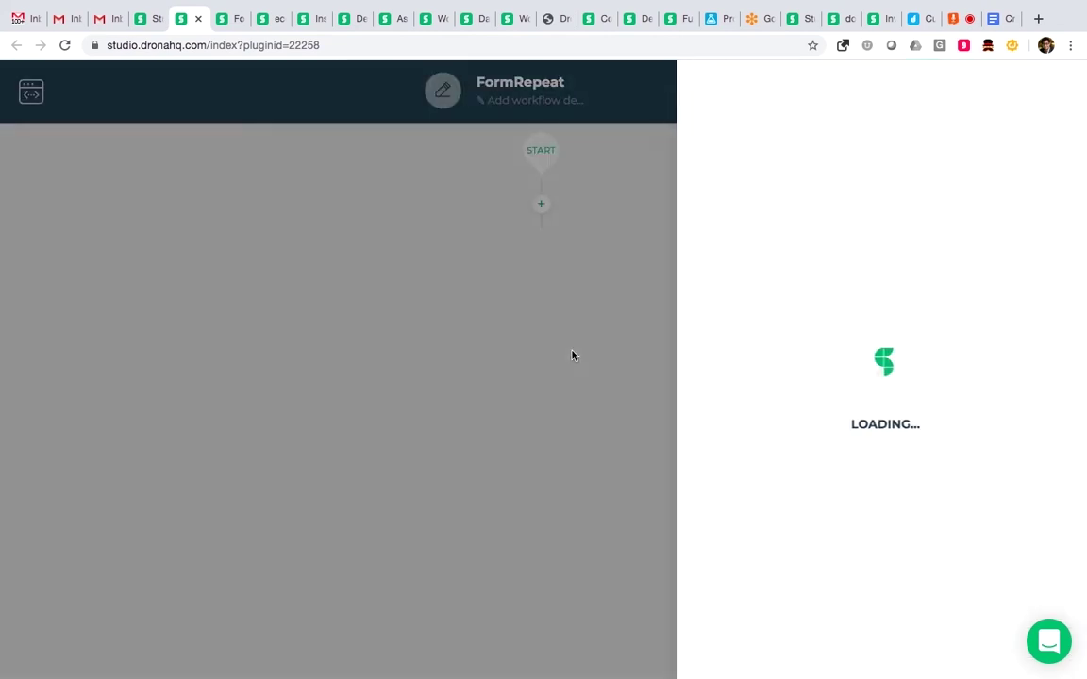
click(879, 177)
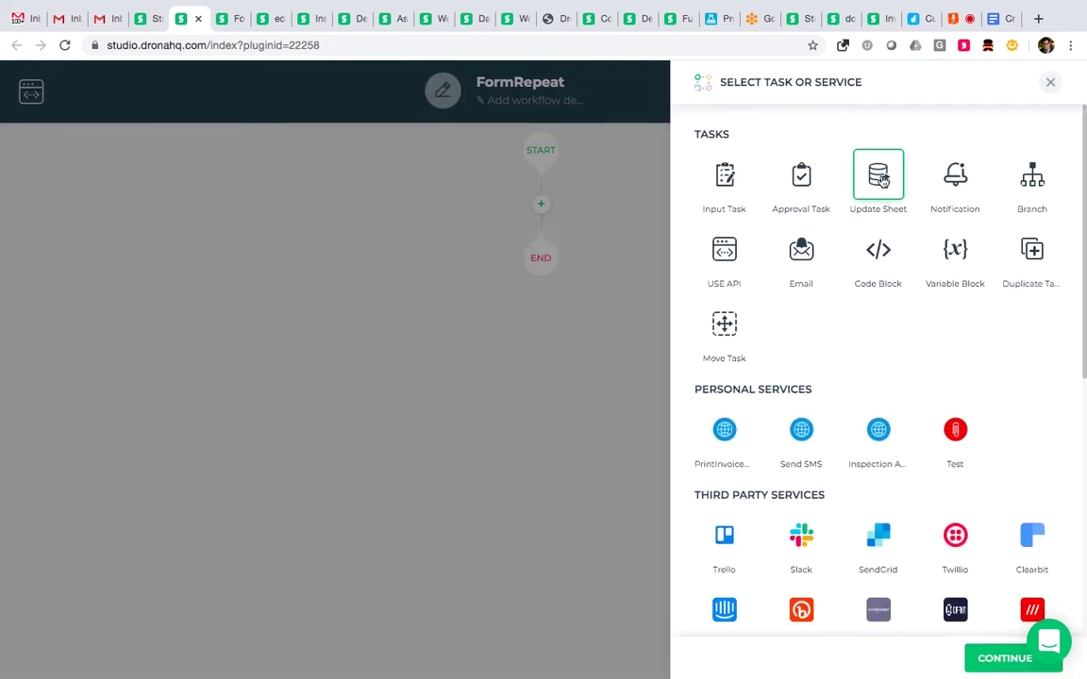
click(1002, 654)
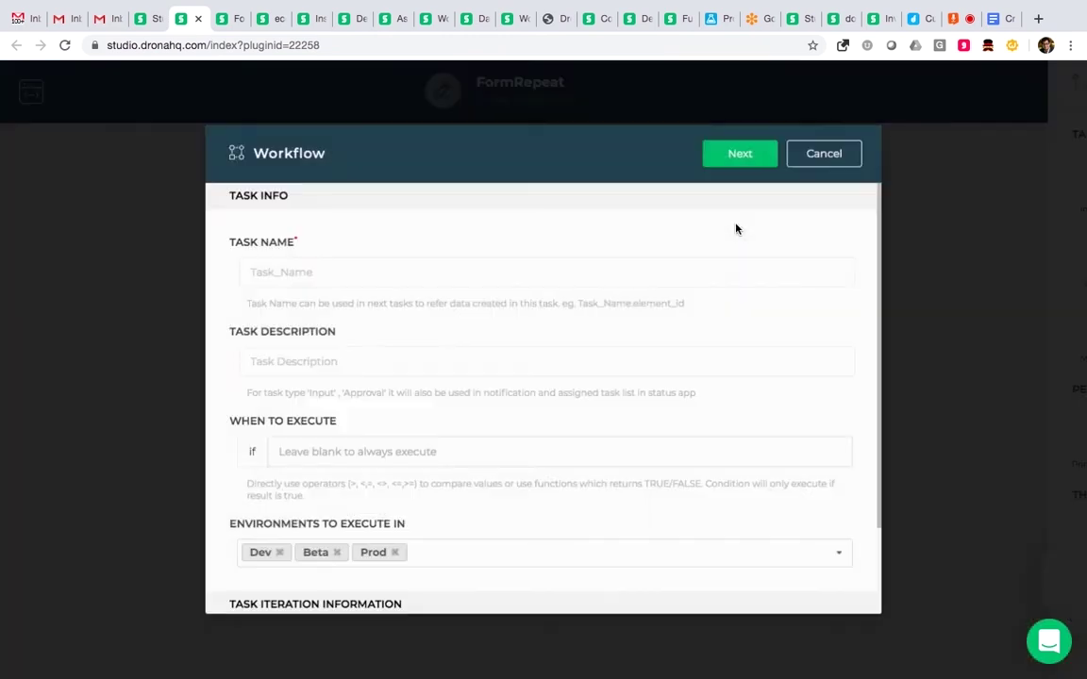
click(322, 269)
text(Submitdata)
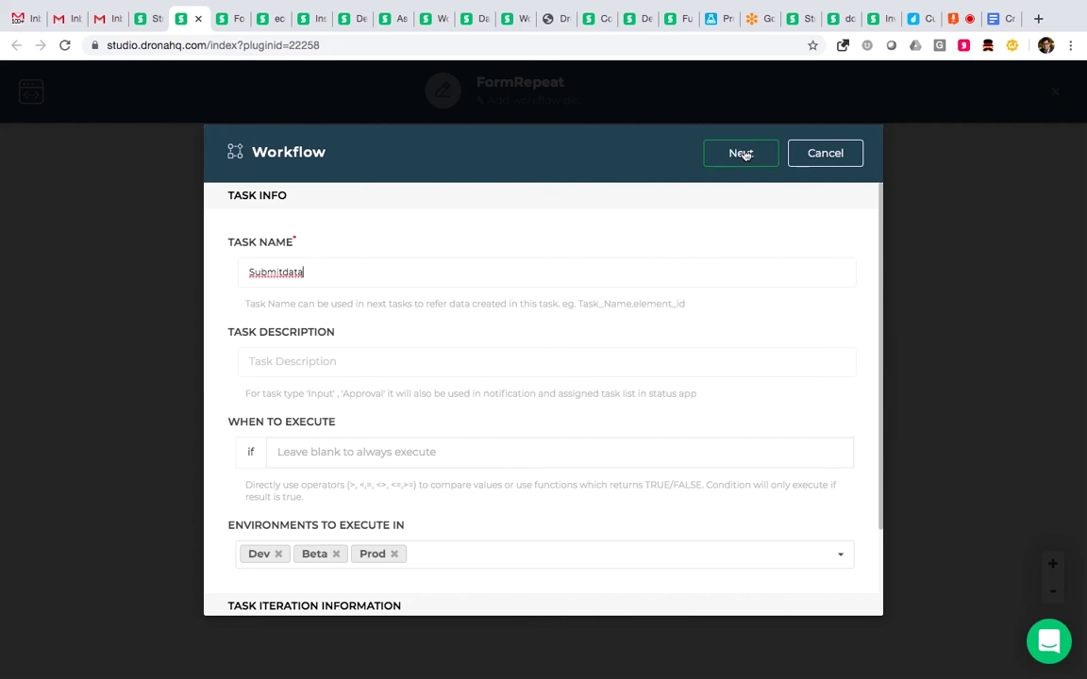
click(741, 153)
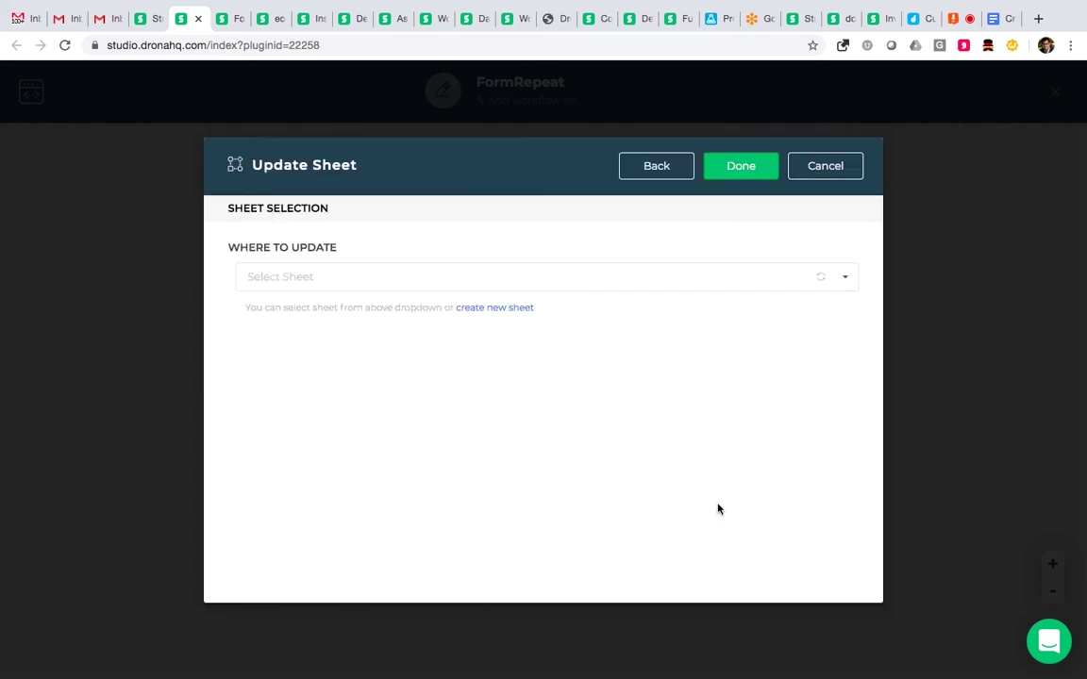
Set the Submitdata task to insert a record into the FormRepeat sheet.
click(443, 278)
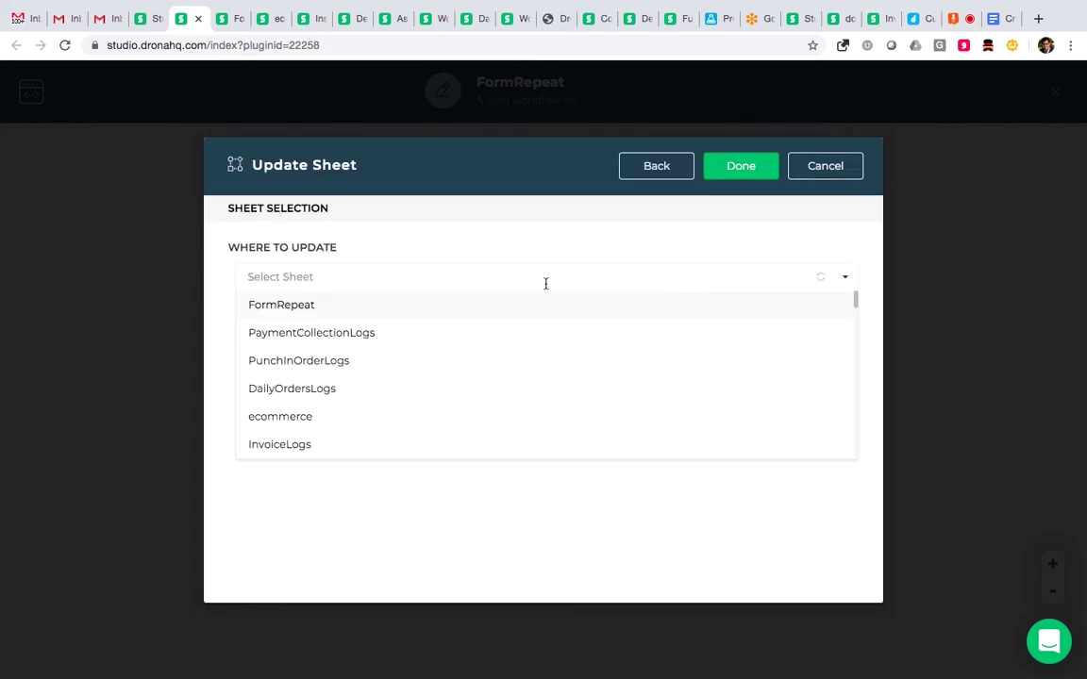
click(443, 309)
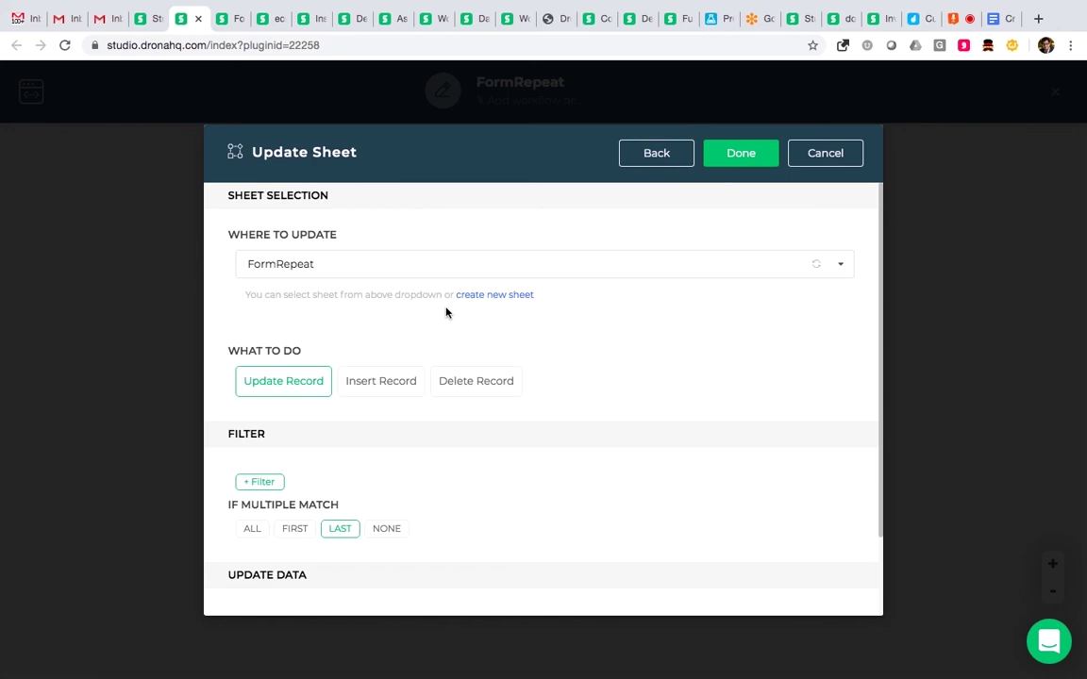
click(396, 380)
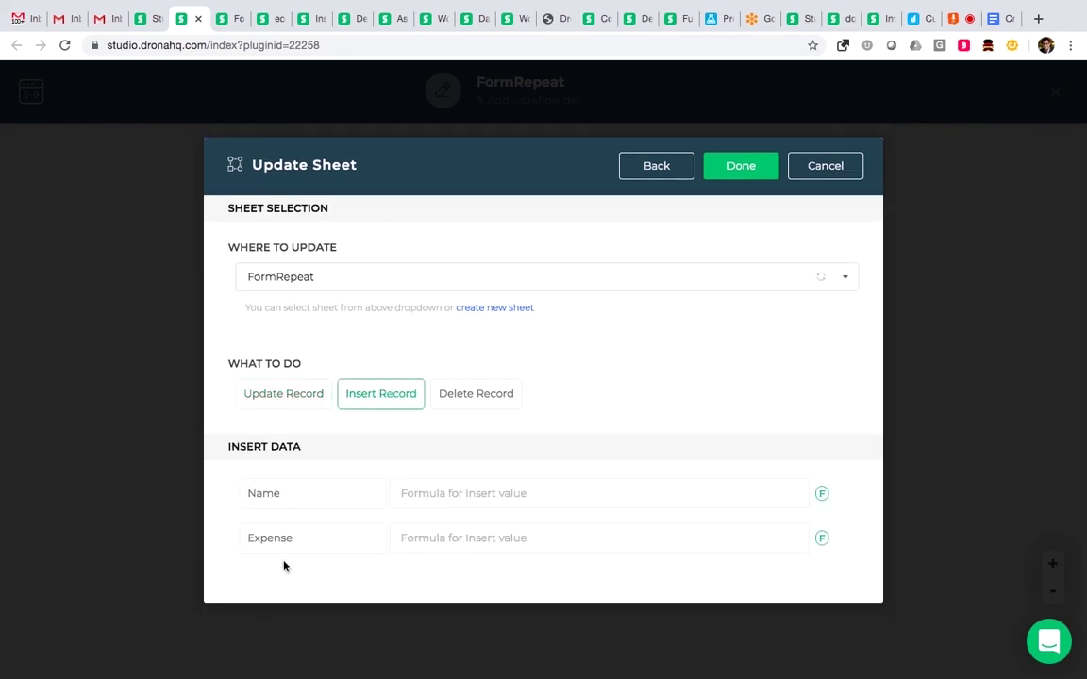
Map the sheet's Name column to the name1 field in the insert data.
click(438, 493)
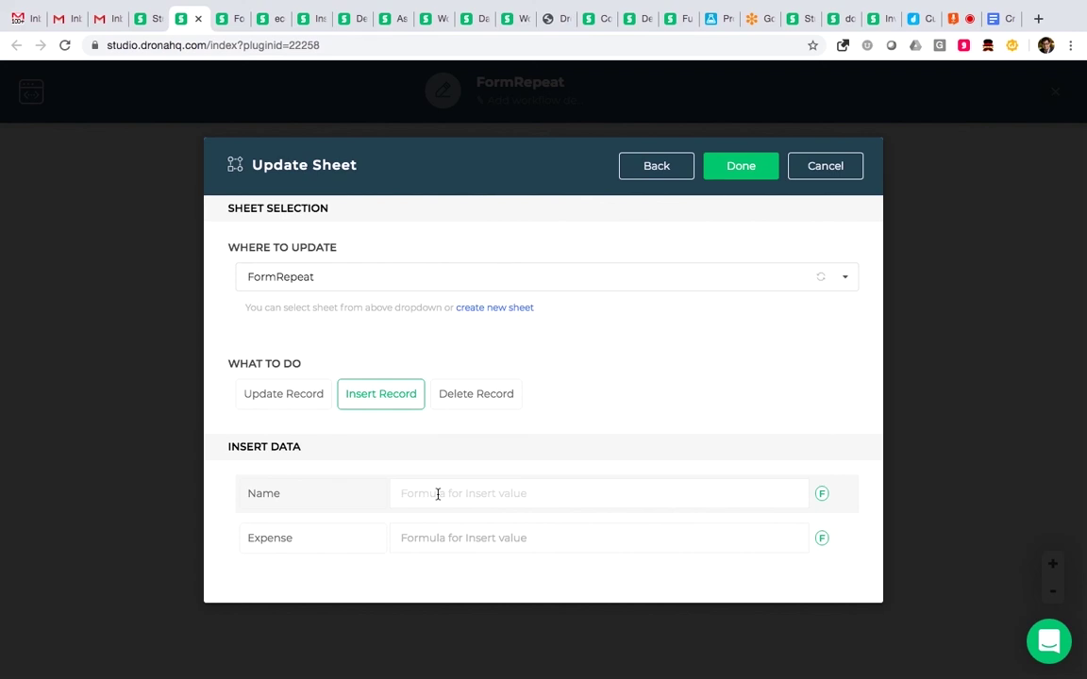
text(na)
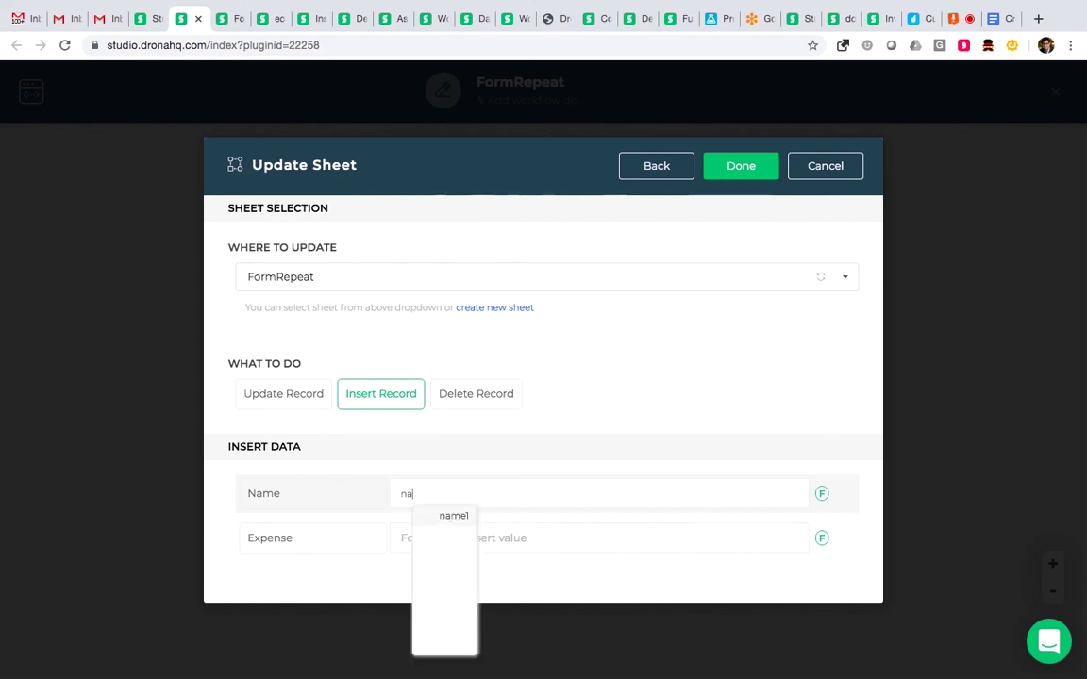
click(455, 518)
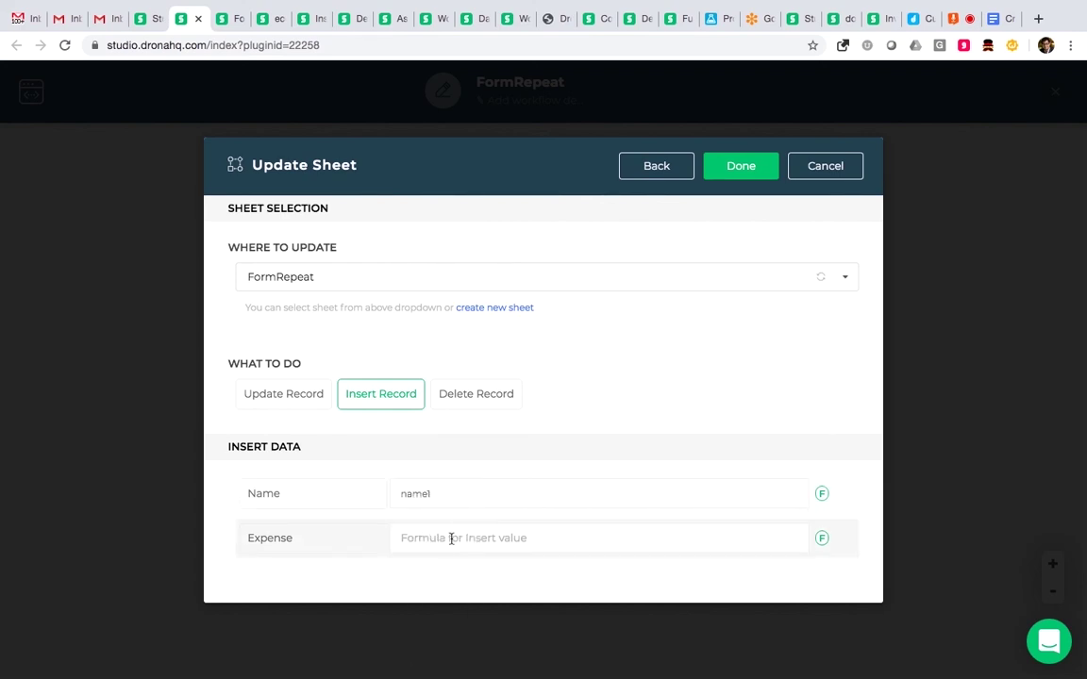
Map the sheet's Expense column to the formrepeat control, finish the Submitdata task and close the workflow.
click(447, 541)
text(fo)
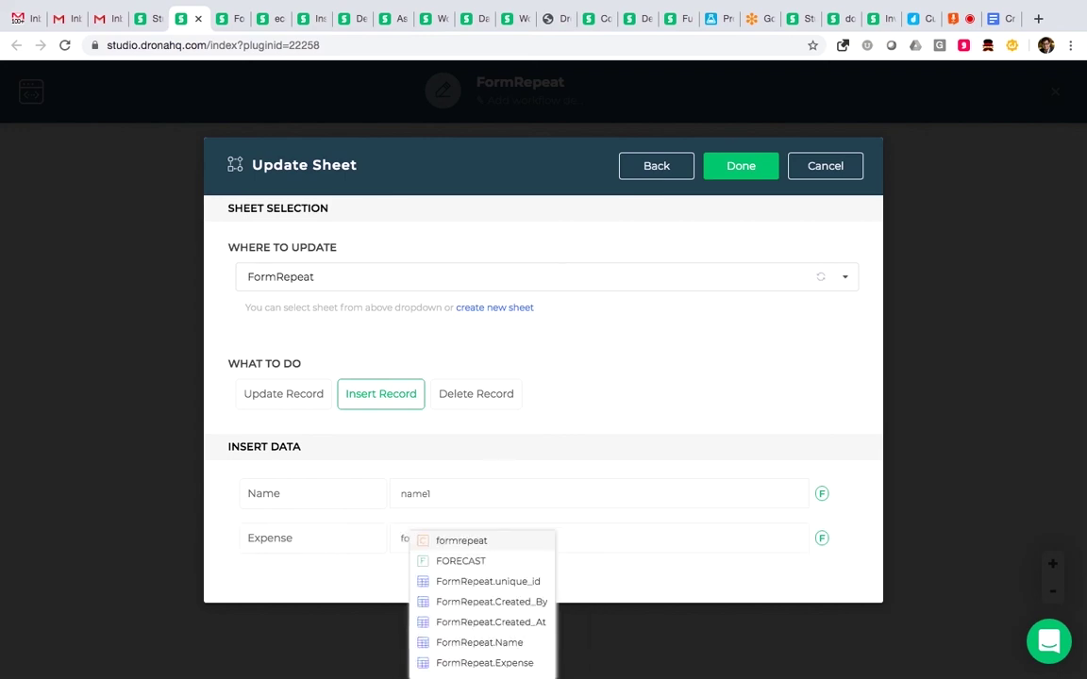
click(486, 542)
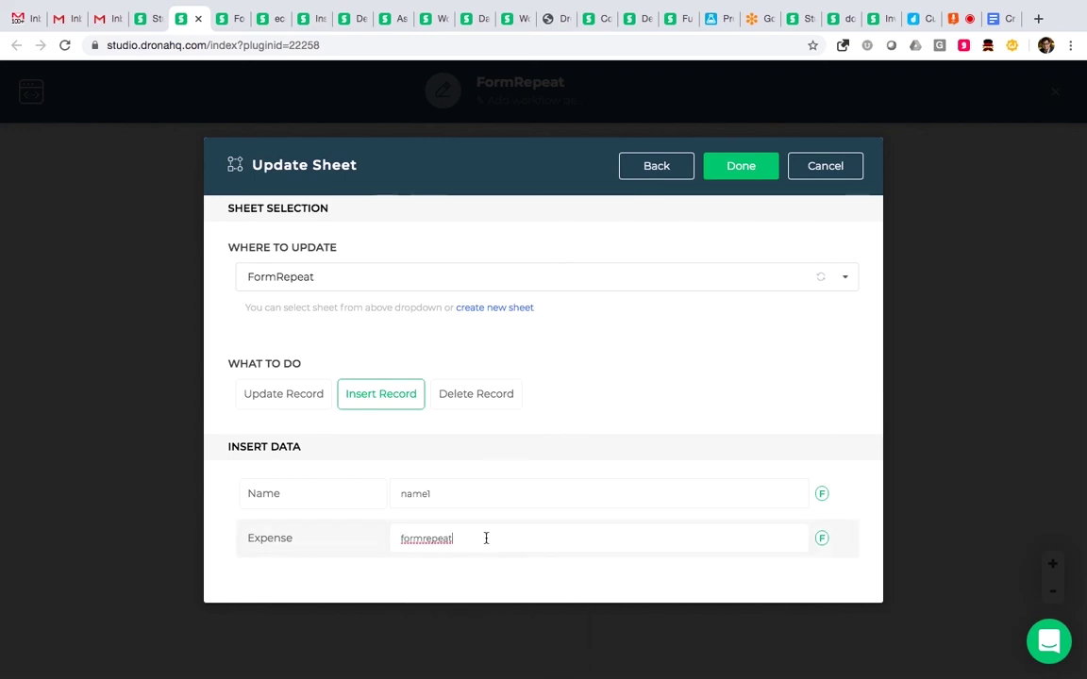
click(738, 168)
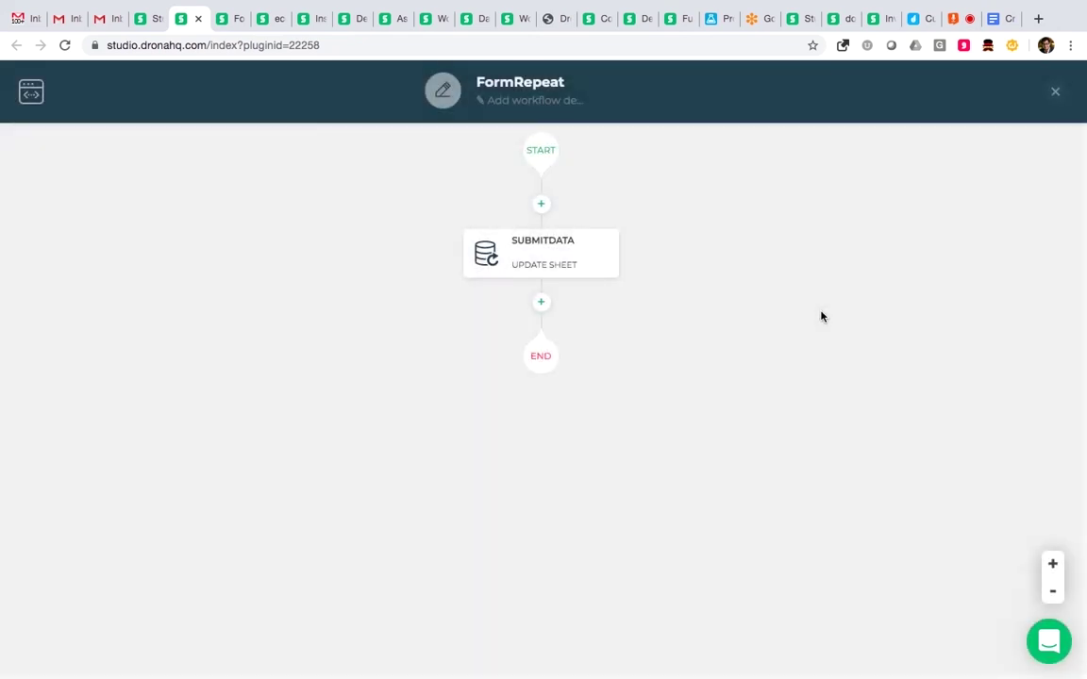
click(1056, 94)
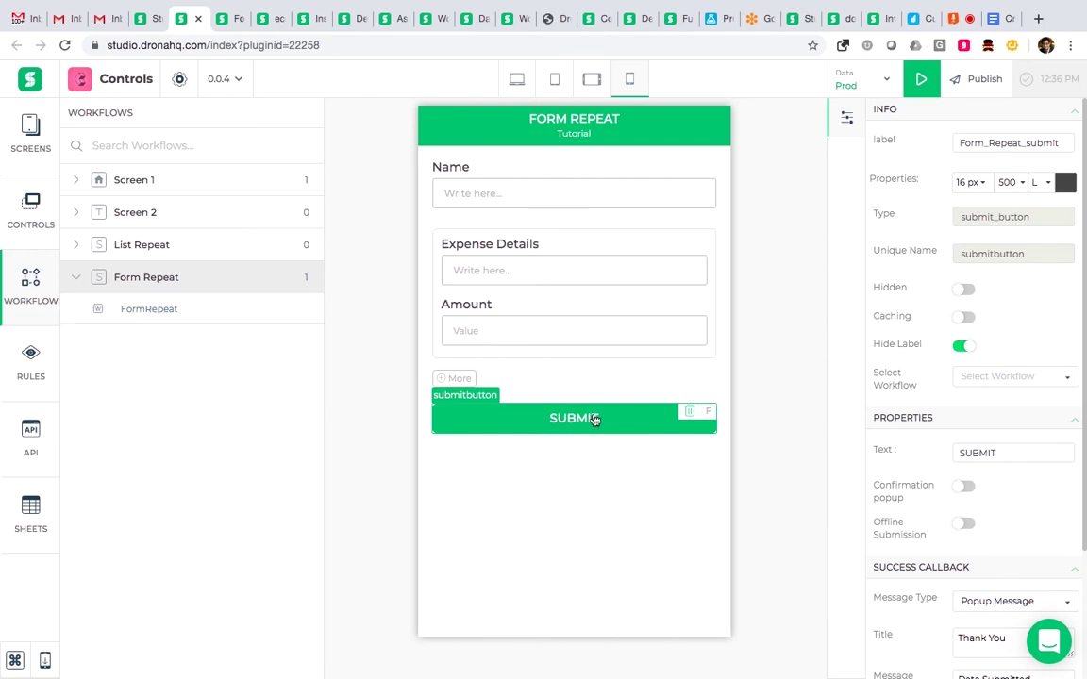
Assign the FormRepeat workflow to the form's submit button.
scroll(914, 428, down, 2)
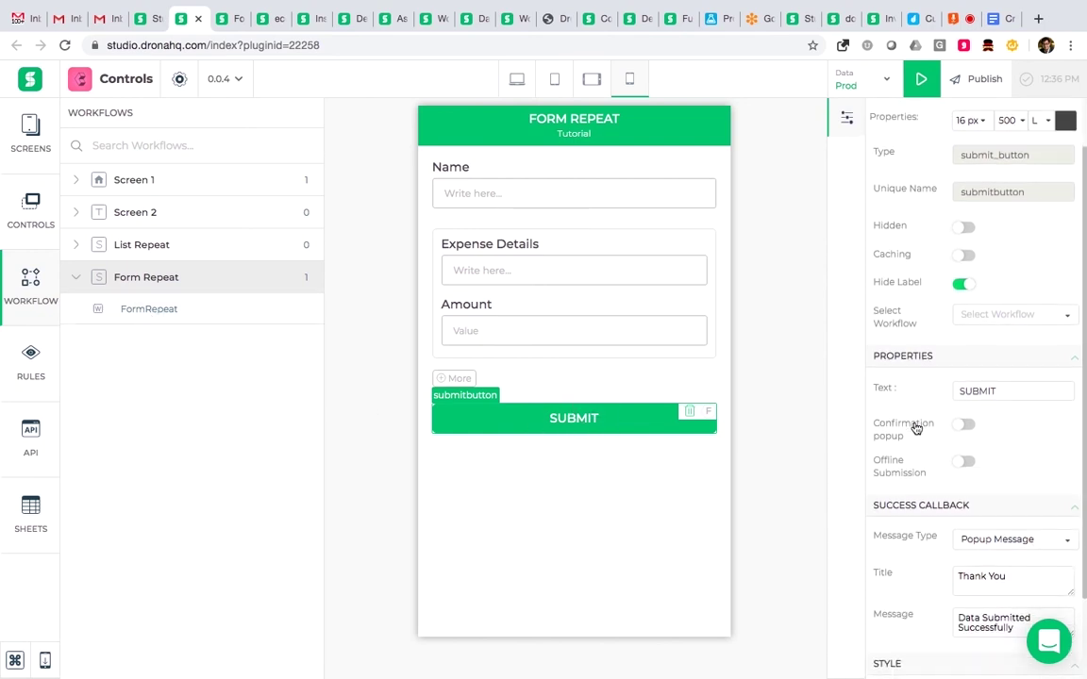
click(965, 316)
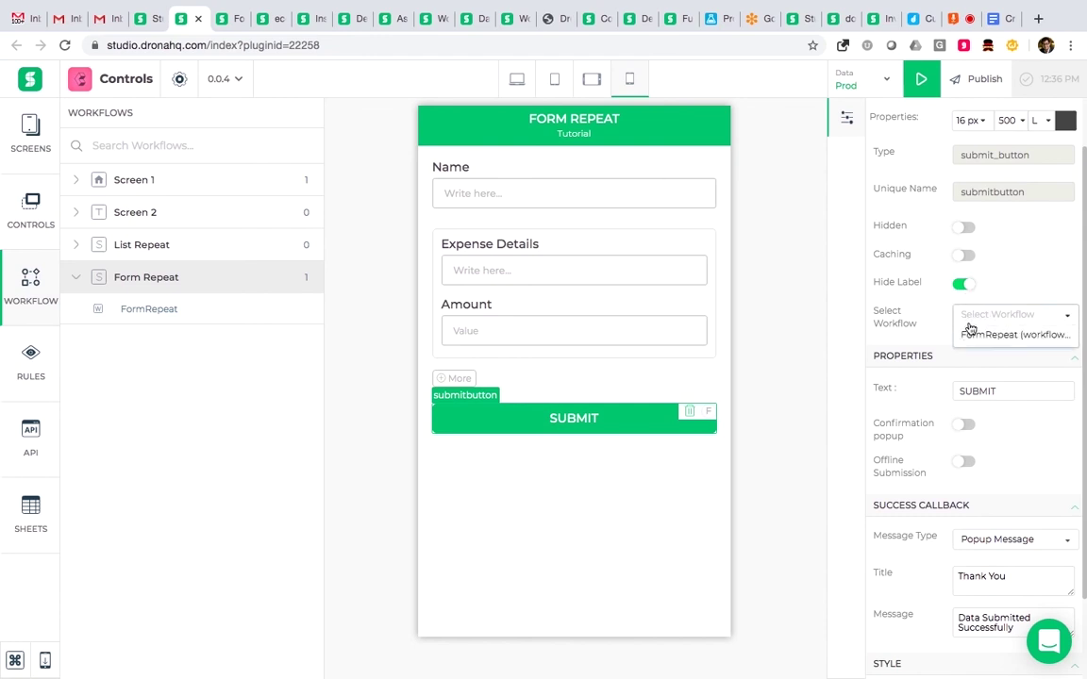
click(975, 338)
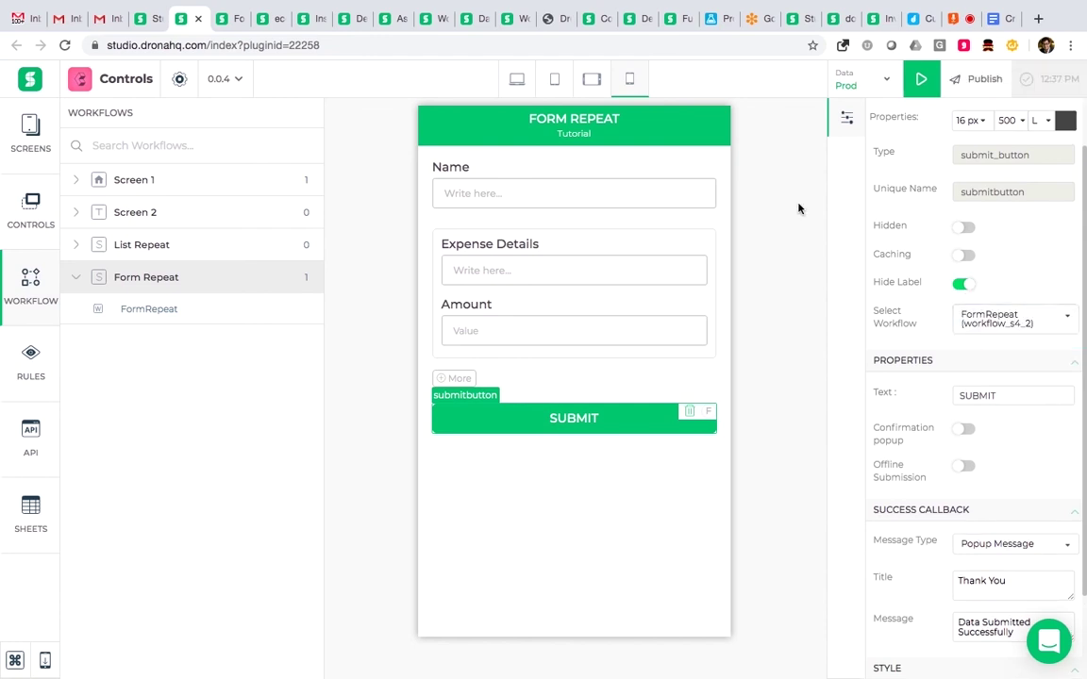
Preview the Form Repeat screen with data submission switched on.
click(921, 79)
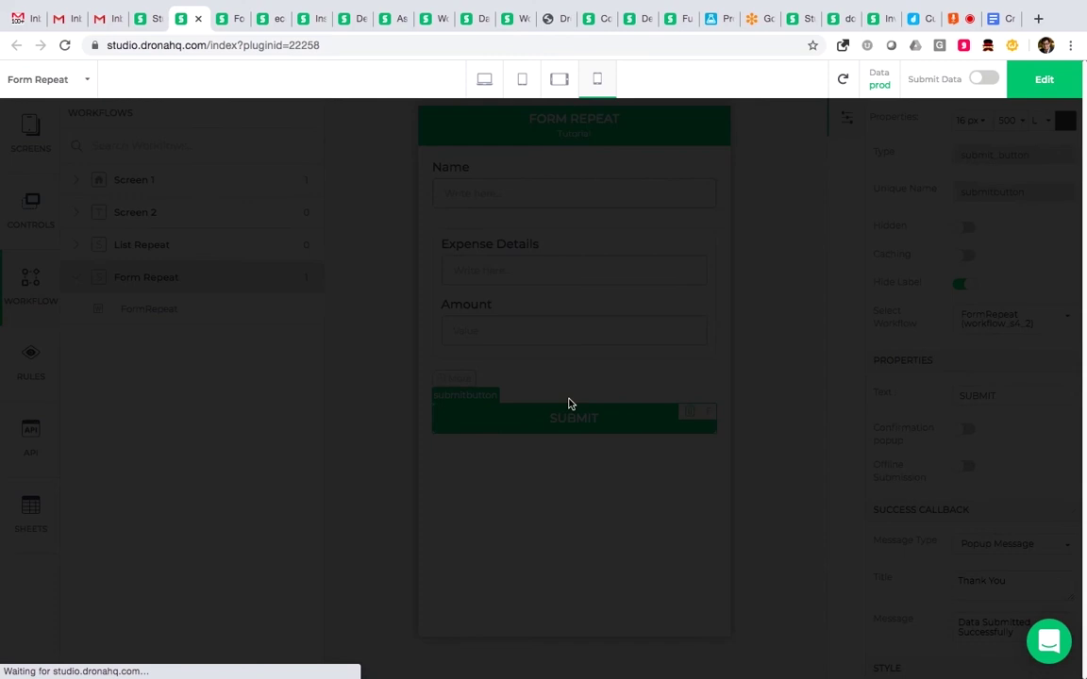
click(983, 79)
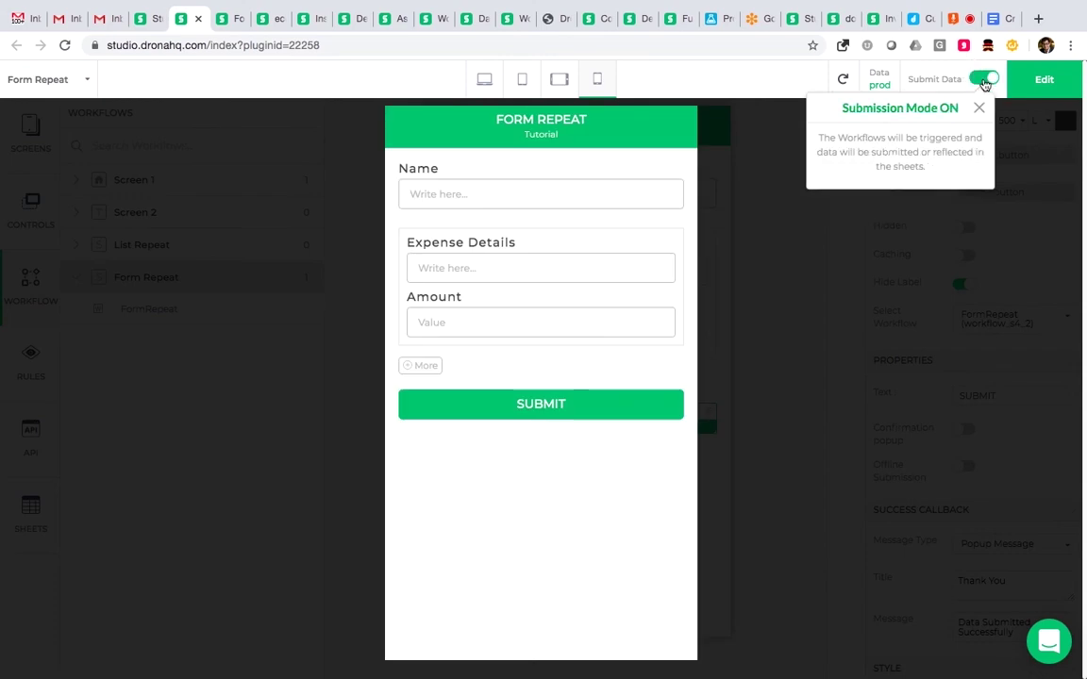
click(979, 107)
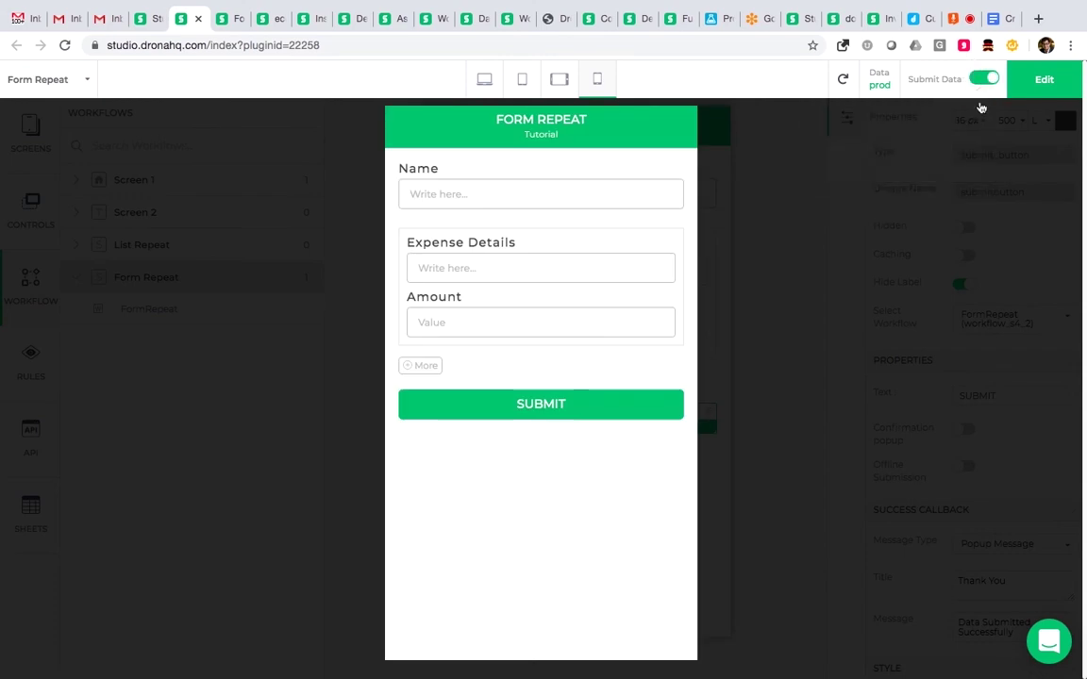
Fill in the person's name and a first expense with details "travel to SF" and amount 5000.
click(510, 195)
text(John)
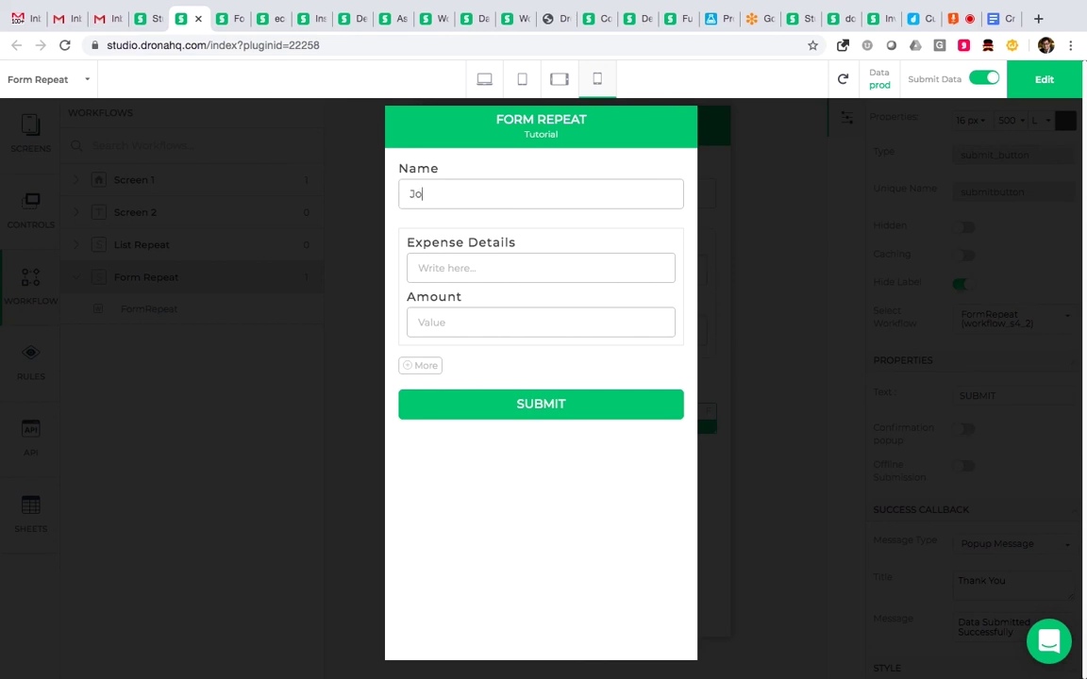
click(509, 268)
text(travel to SF)
click(482, 325)
text(5000)
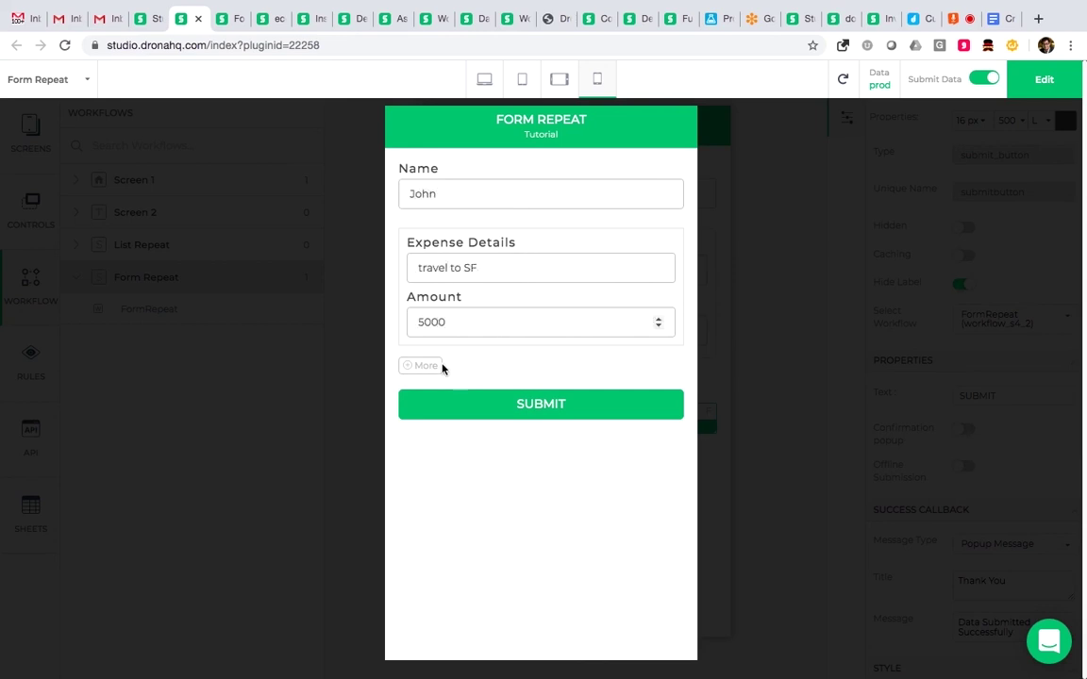
Add a second expense entry with details "Return Flight" and amount 5000.
click(432, 366)
click(485, 387)
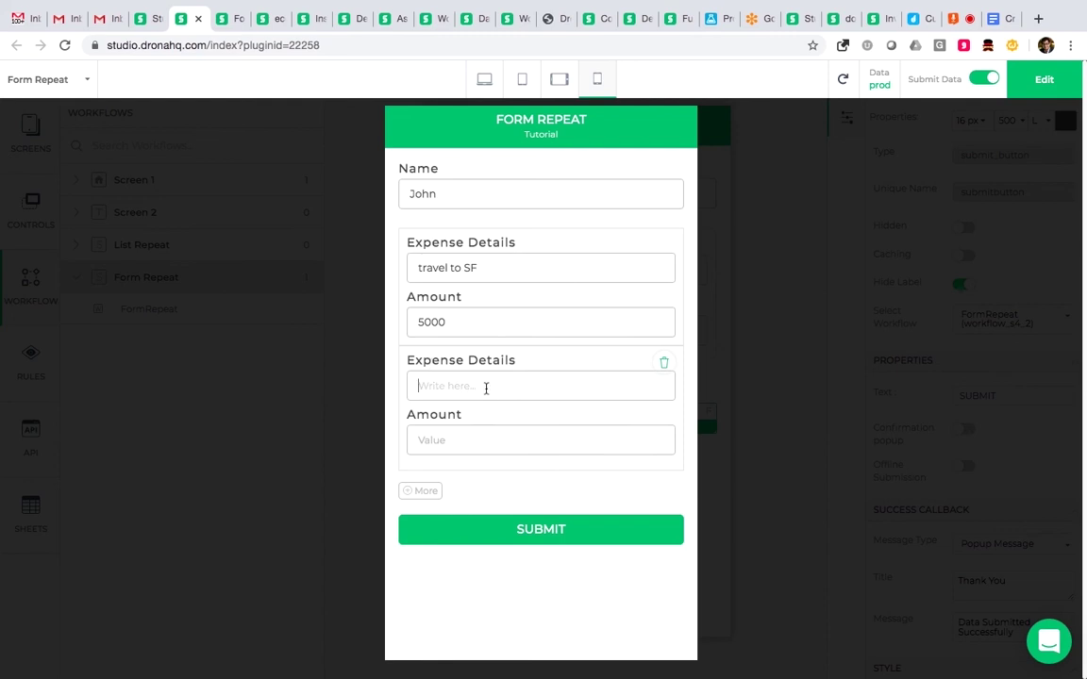
text(Return Flight)
click(462, 447)
text(5000)
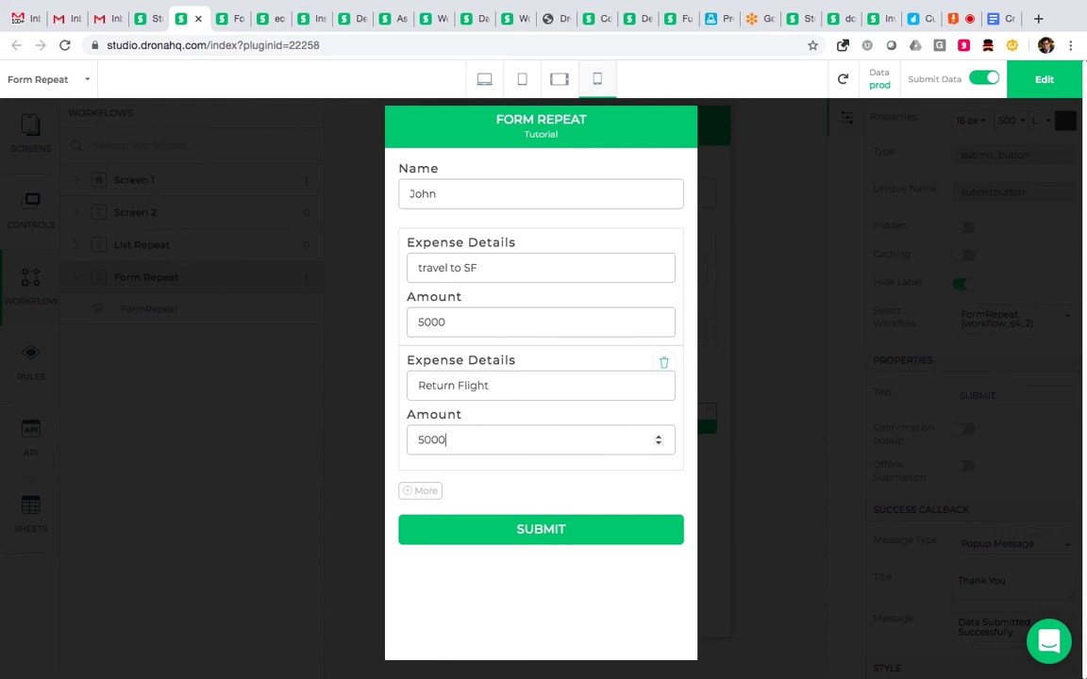
Submit the completed expense form, dismiss the confirmation message and return to editing the app.
click(519, 528)
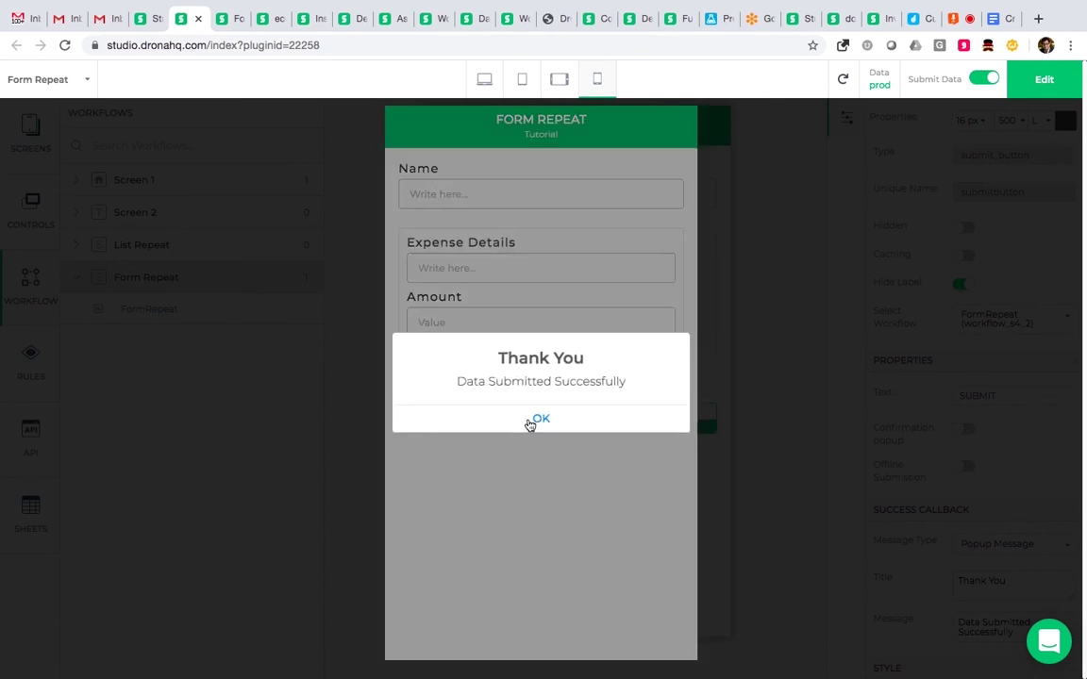
click(531, 422)
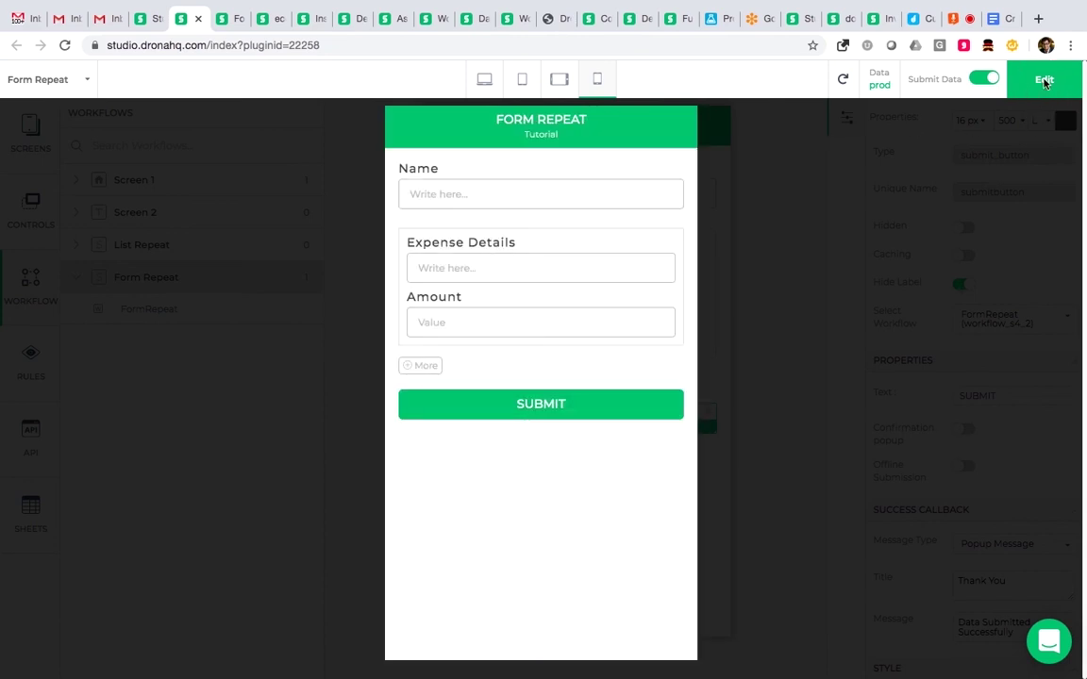
click(1044, 80)
Inspect the Expense object of the first record in the FormRepeat sheet, showing it as a table.
click(231, 19)
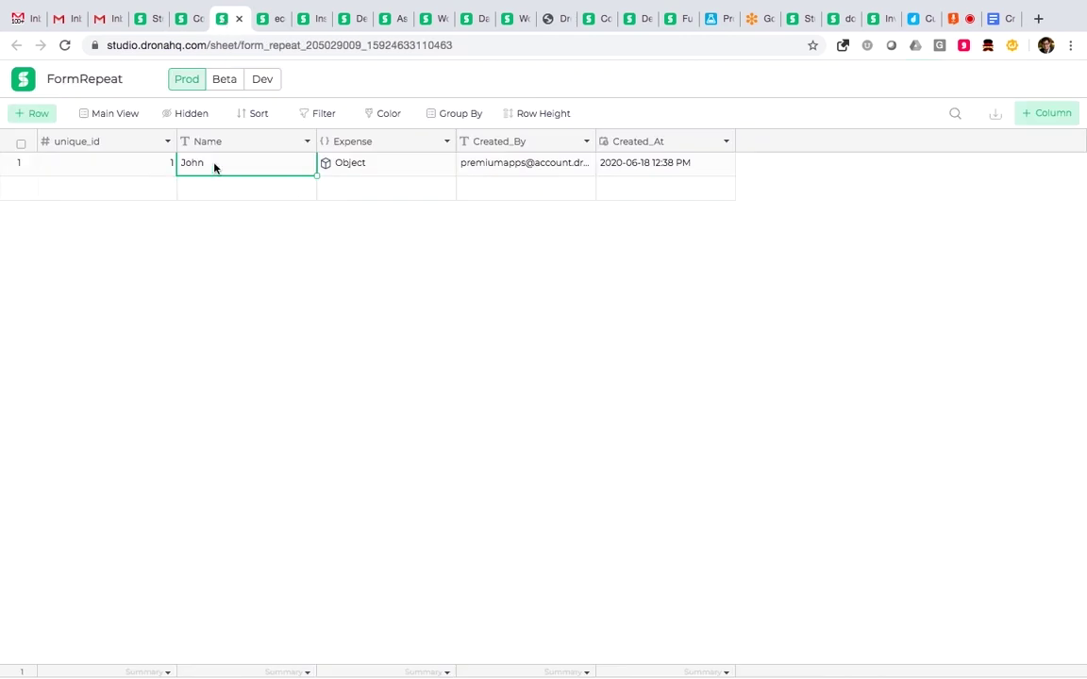
click(394, 166)
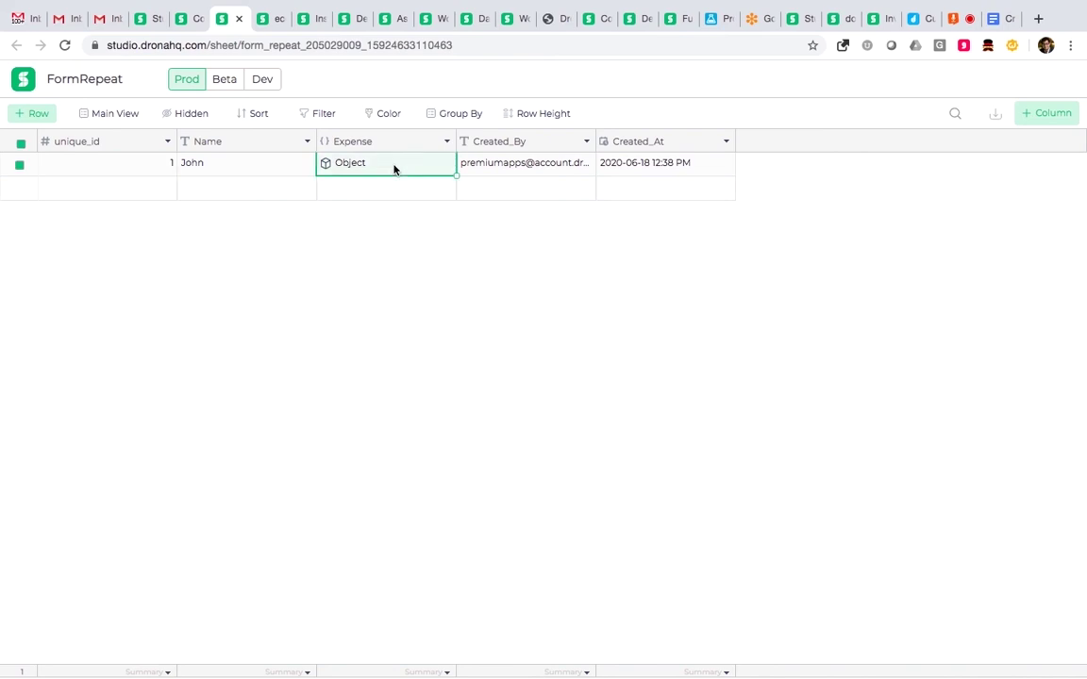
double_click(395, 166)
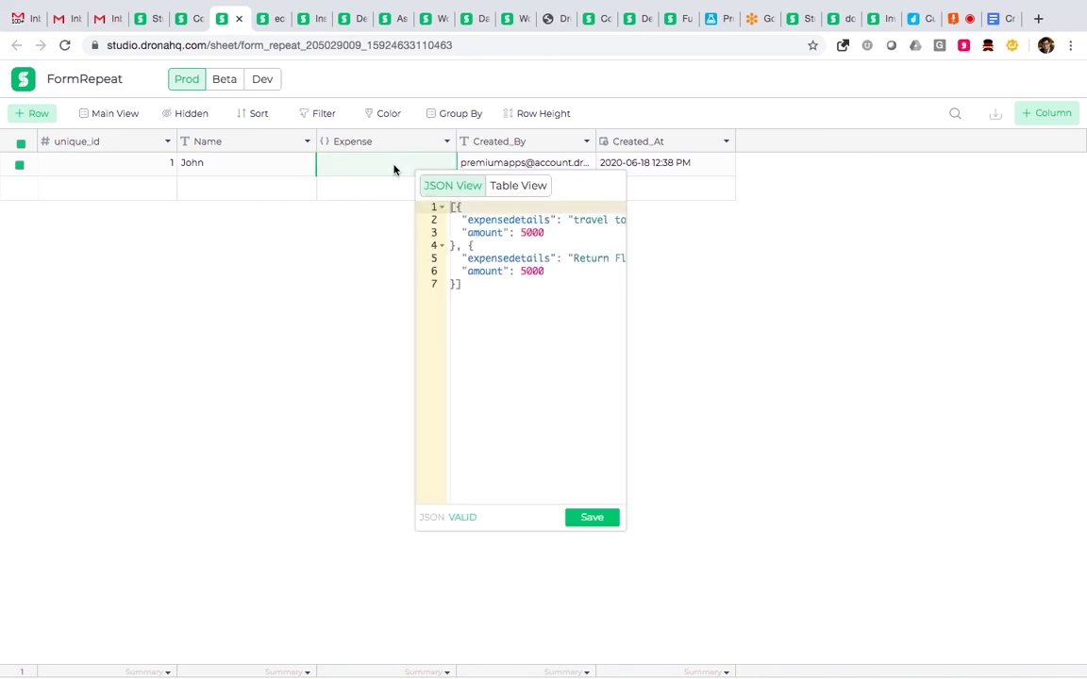
click(529, 187)
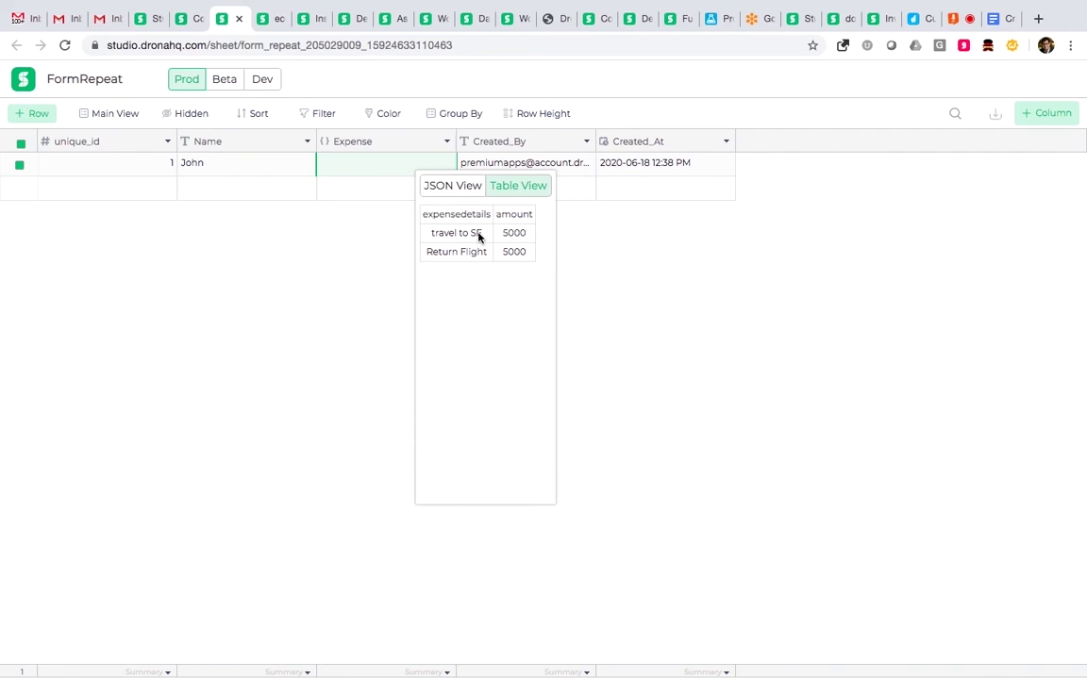